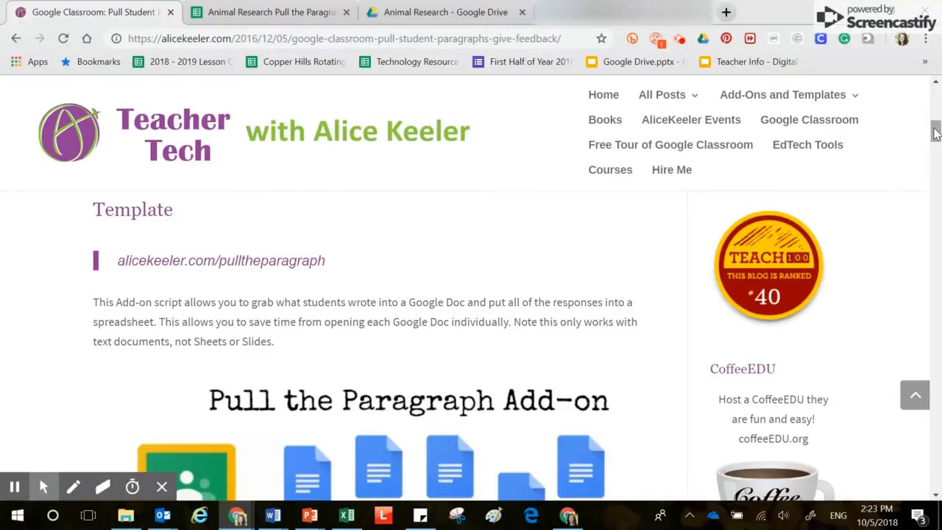
- Examine the Pull the Paragraph template's copy page and the add-on instructions in the blog article
{"action": "scroll", "coordinate": [515, 245], "scroll_direction": "down", "scroll_amount": 1}
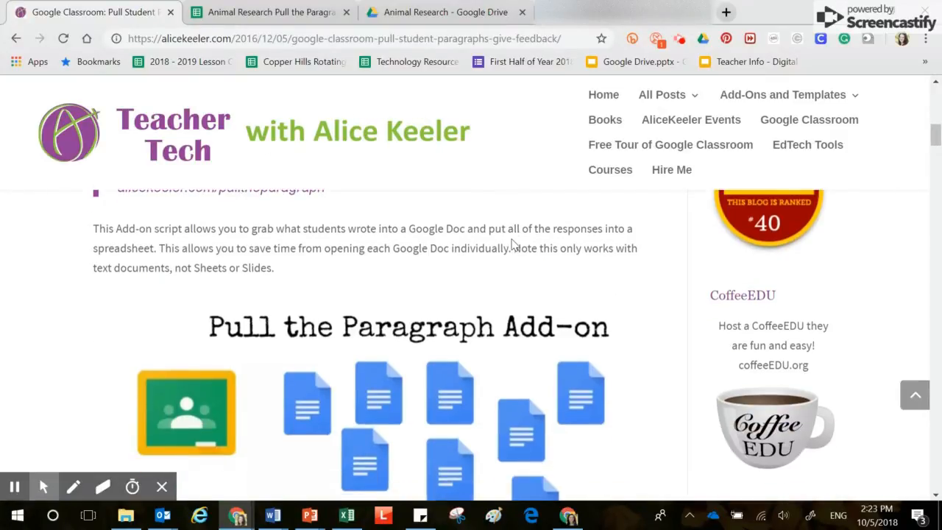
{"action": "scroll", "coordinate": [465, 245], "scroll_direction": "up", "scroll_amount": 1}
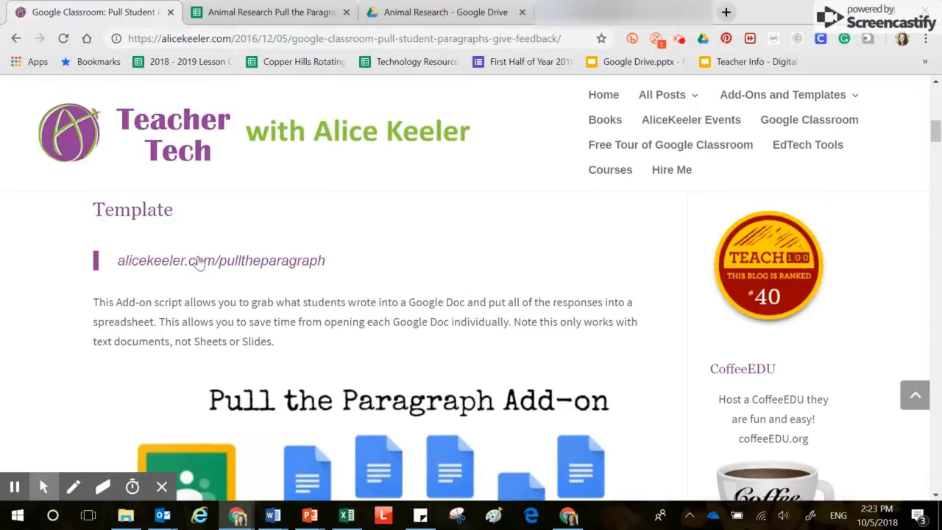
{"action": "left_click", "coordinate": [284, 262]}
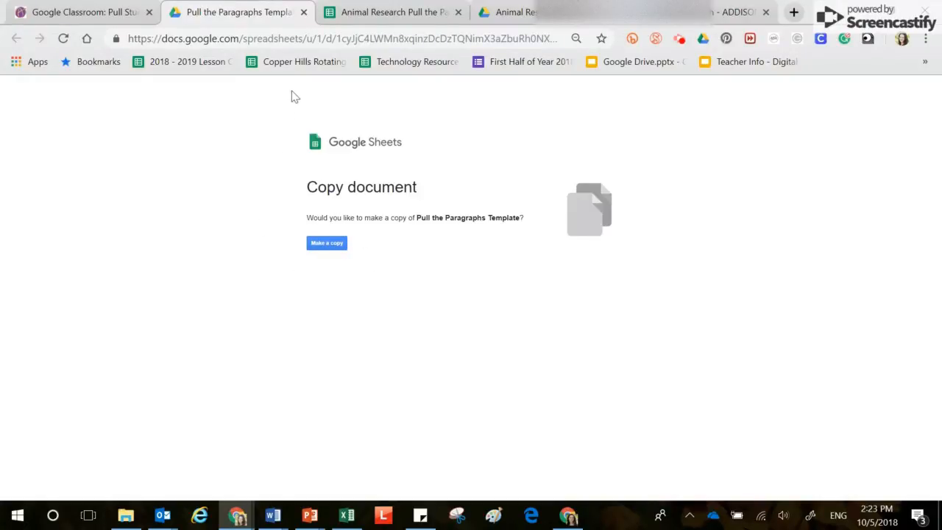
{"action": "left_click", "coordinate": [303, 12]}
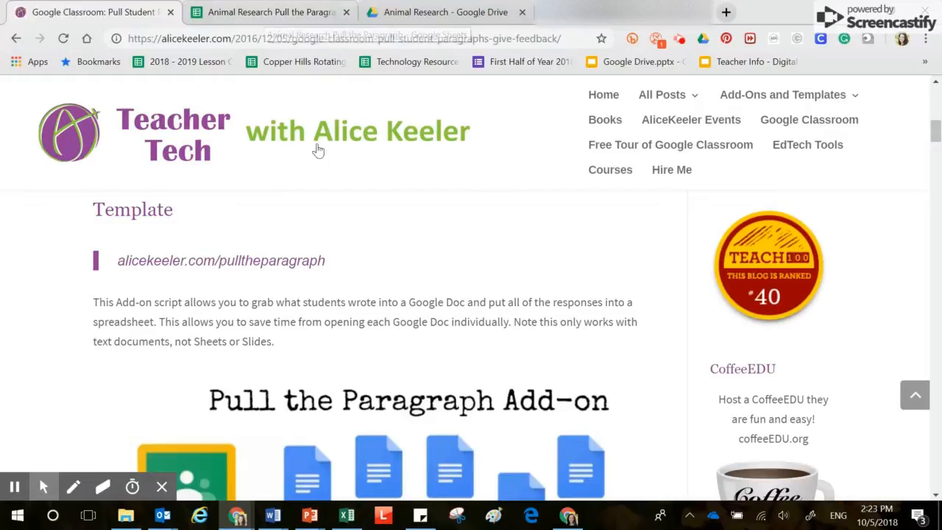
{"action": "scroll", "coordinate": [347, 233], "scroll_direction": "down", "scroll_amount": 3}
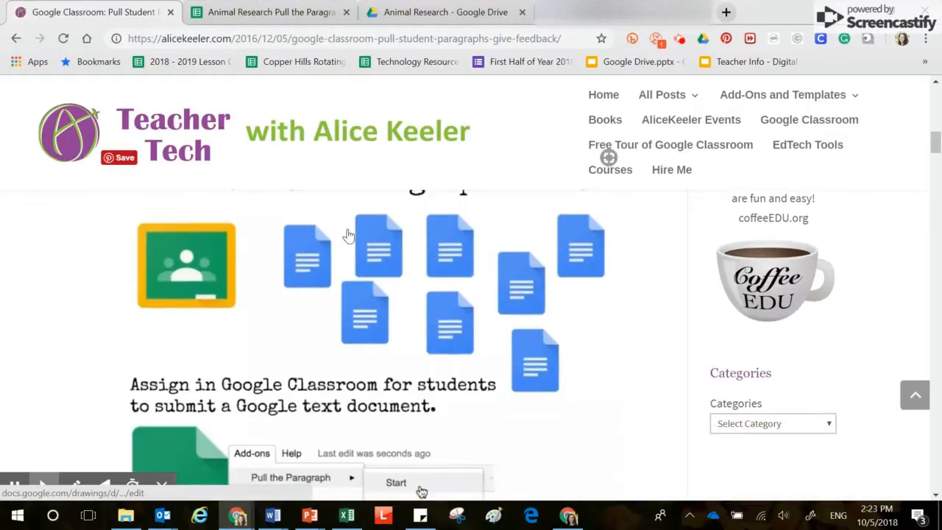
{"action": "scroll", "coordinate": [349, 234], "scroll_direction": "down", "scroll_amount": 2}
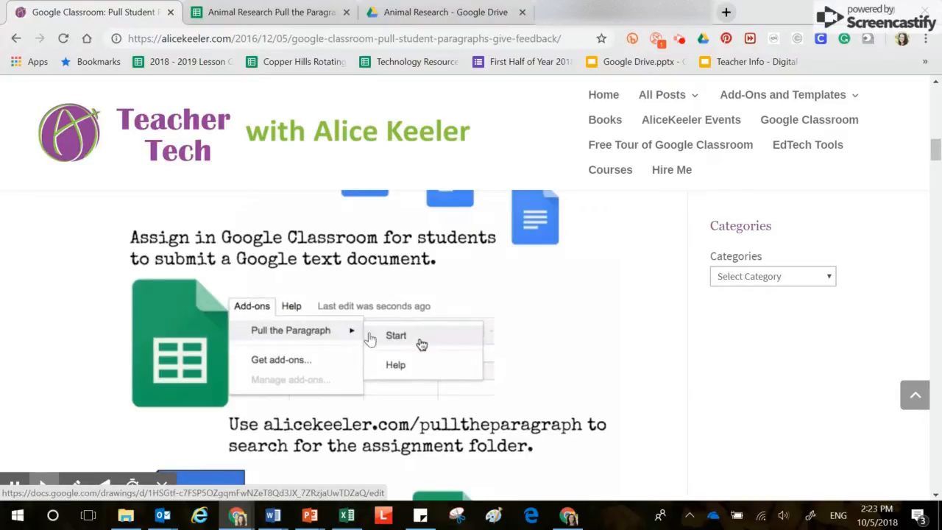
{"action": "scroll", "coordinate": [515, 343], "scroll_direction": "down", "scroll_amount": 2}
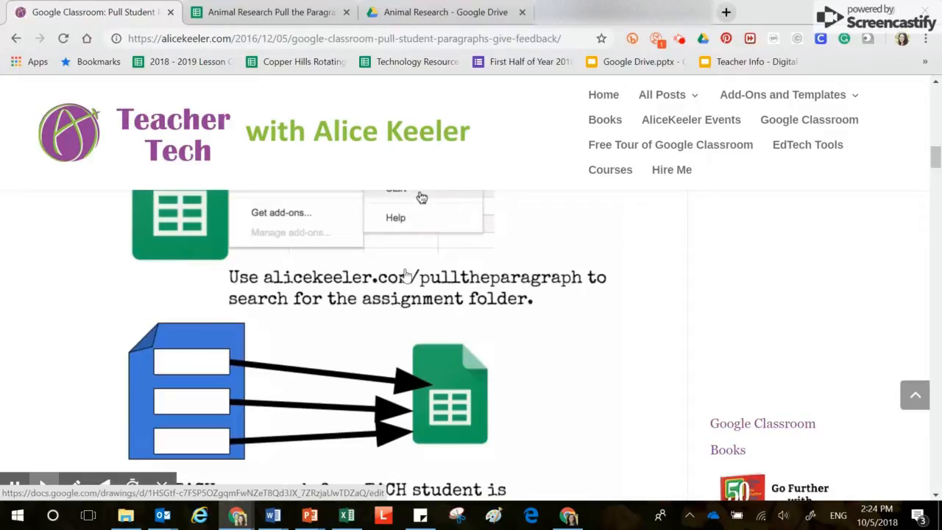
- Switch to the Animal Research Pull the Paragraph spreadsheet and start the Pull the Paragraph add-on
{"action": "left_click", "coordinate": [281, 14]}
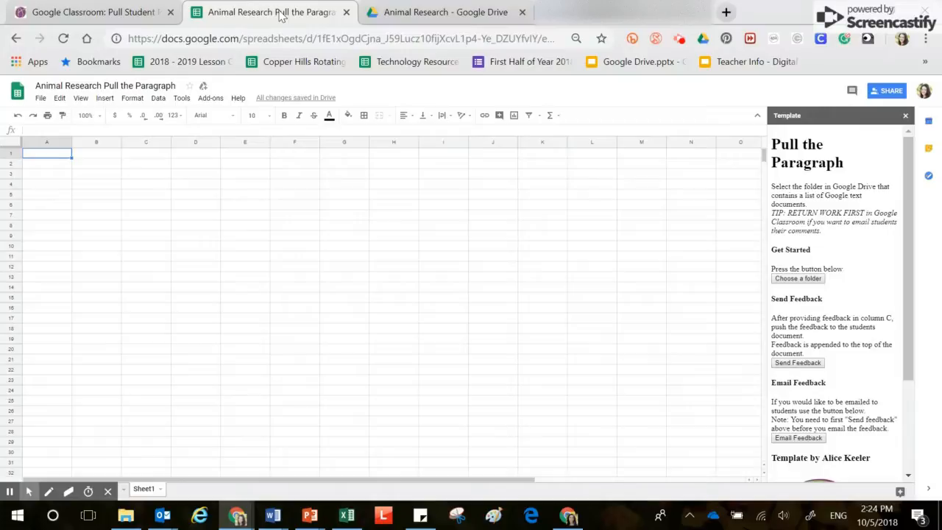
{"action": "left_click", "coordinate": [211, 100]}
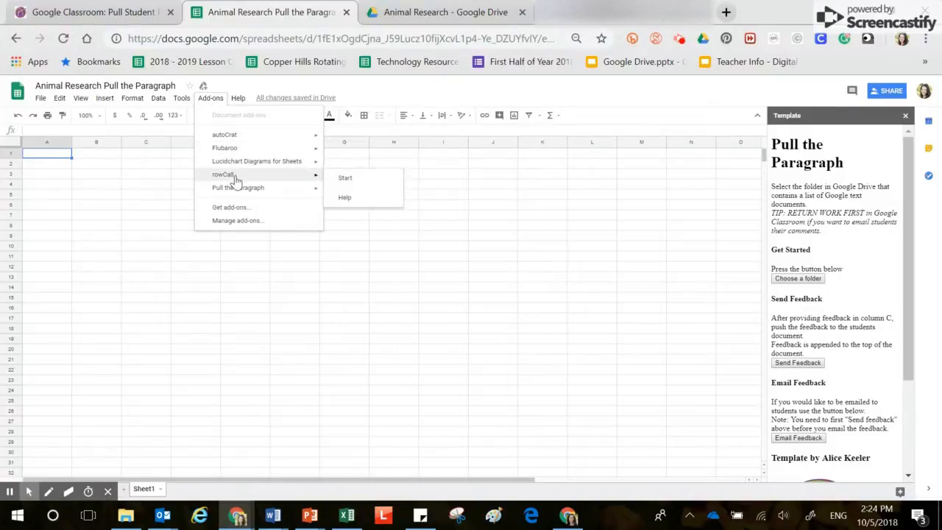
{"action": "mouse_move", "coordinate": [240, 189]}
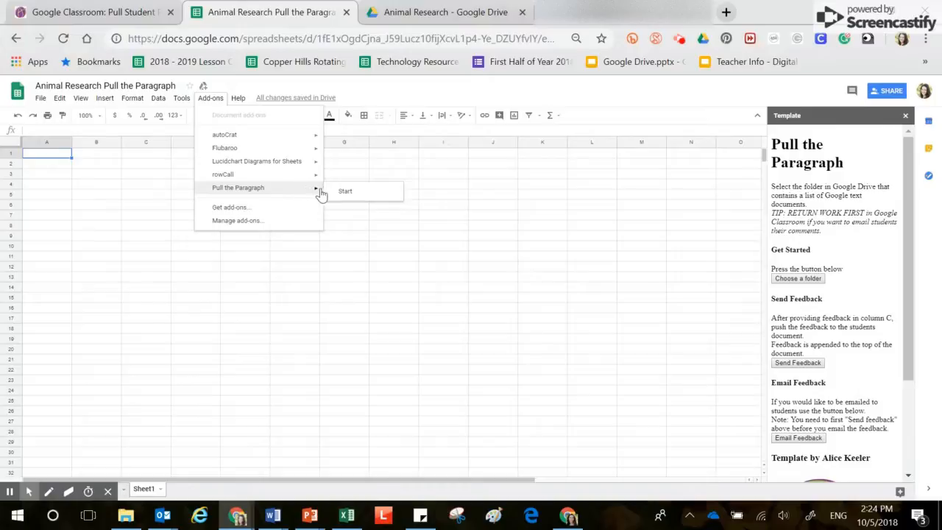
{"action": "left_click", "coordinate": [367, 197]}
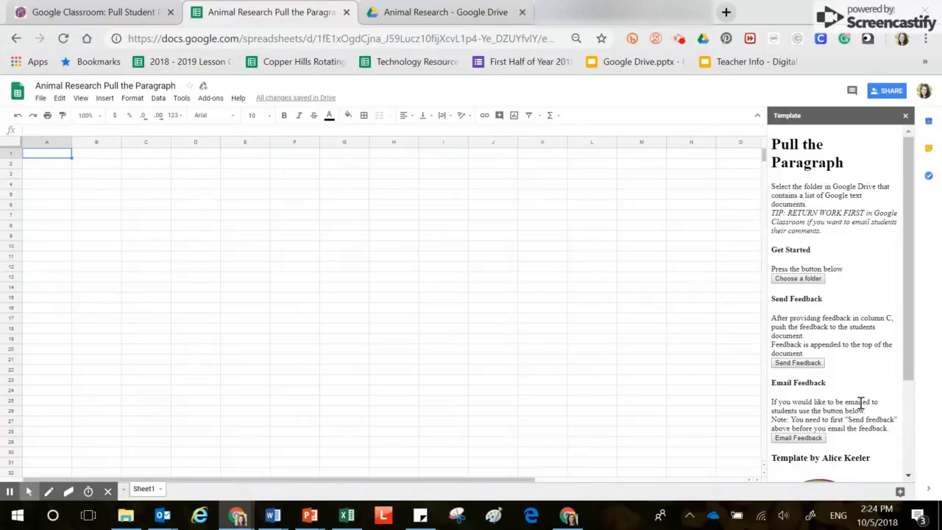
- Open the add-on's folder picker for choosing where to pull student Google Docs from
{"action": "left_click_drag", "start_coordinate": [905, 307], "coordinate": [907, 283]}
{"action": "left_click", "coordinate": [797, 279]}
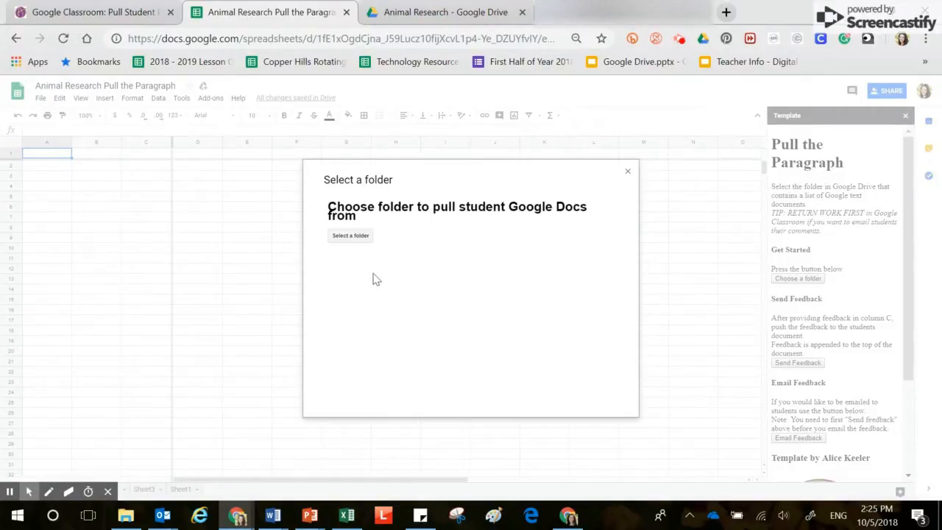
{"action": "left_click", "coordinate": [357, 236]}
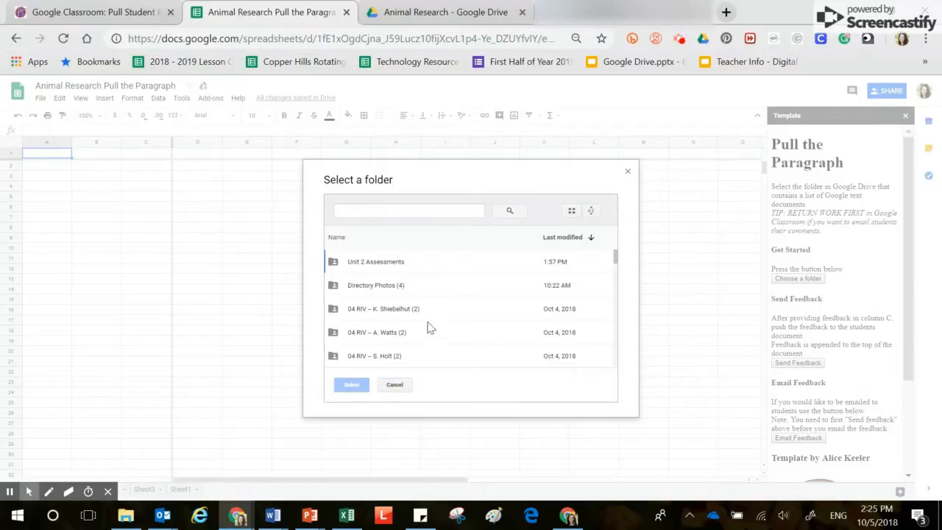
{"action": "left_click", "coordinate": [373, 212]}
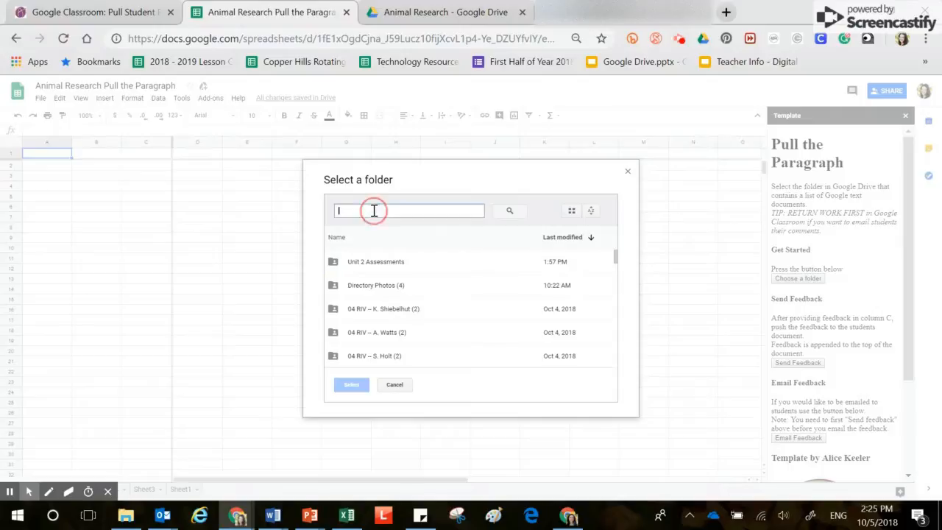
{"action": "type", "text": "clasroom"}
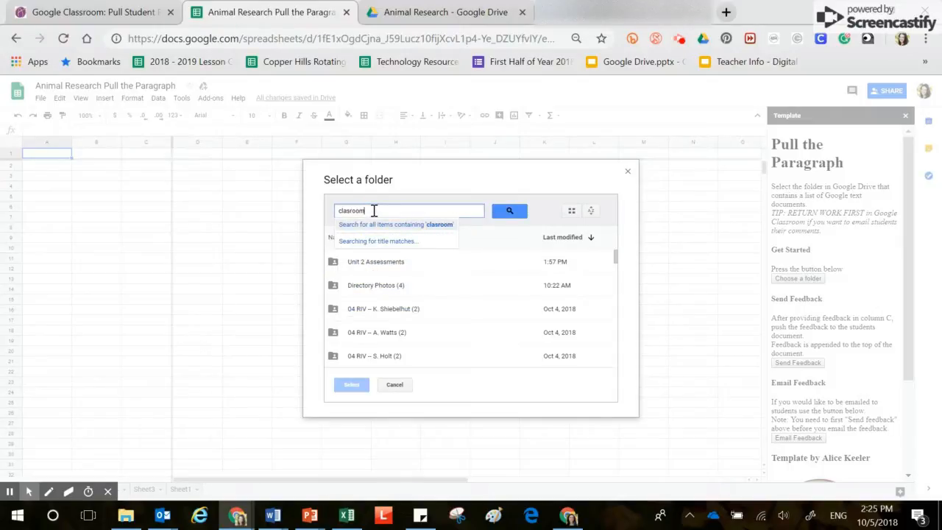
{"action": "key", "text": "Return"}
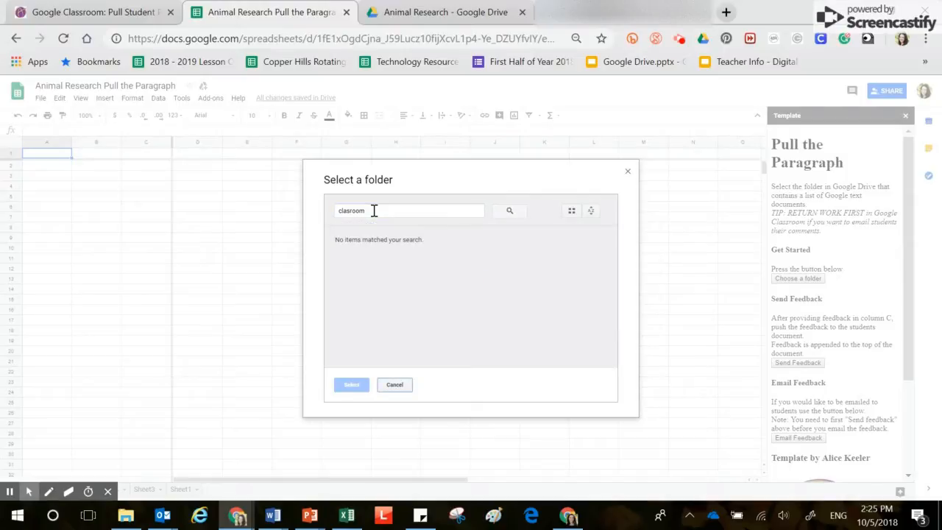
{"action": "left_click", "coordinate": [374, 211]}
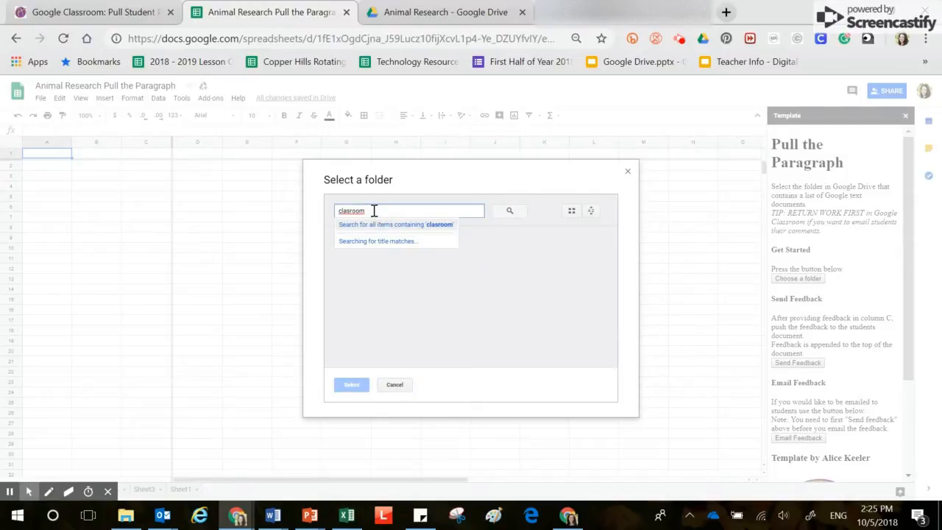
{"action": "left_click", "coordinate": [395, 385]}
{"action": "left_click", "coordinate": [340, 237]}
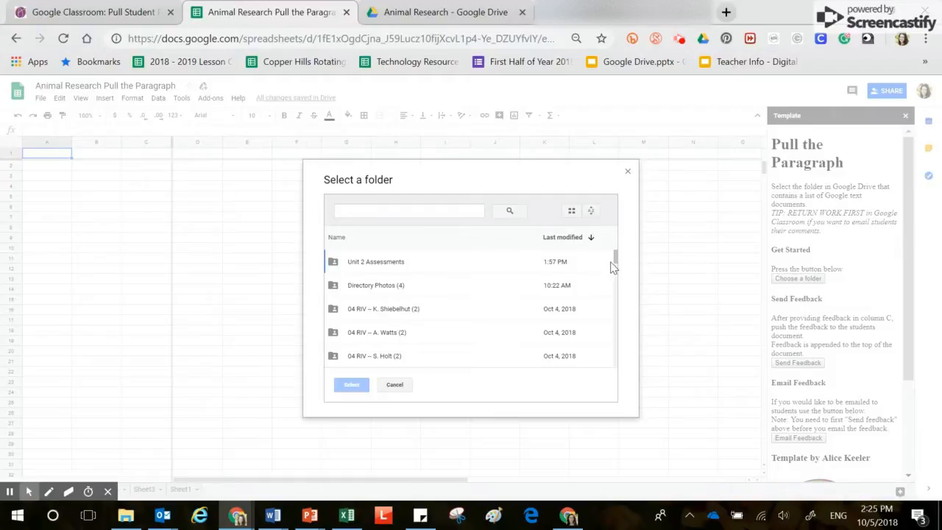
- Search the folder picker for "second grade" and open the SECOND GRADE (16-17) folder
{"action": "mouse_move", "coordinate": [615, 258]}
{"action": "left_mouse_down"}
{"action": "mouse_move", "coordinate": [618, 265]}
{"action": "mouse_move", "coordinate": [610, 252]}
{"action": "left_mouse_up"}
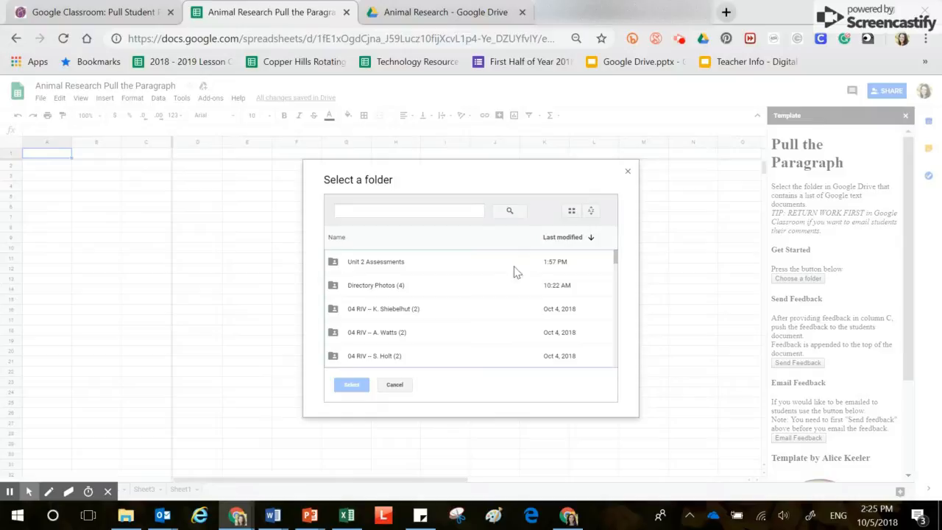
{"action": "left_click", "coordinate": [380, 210]}
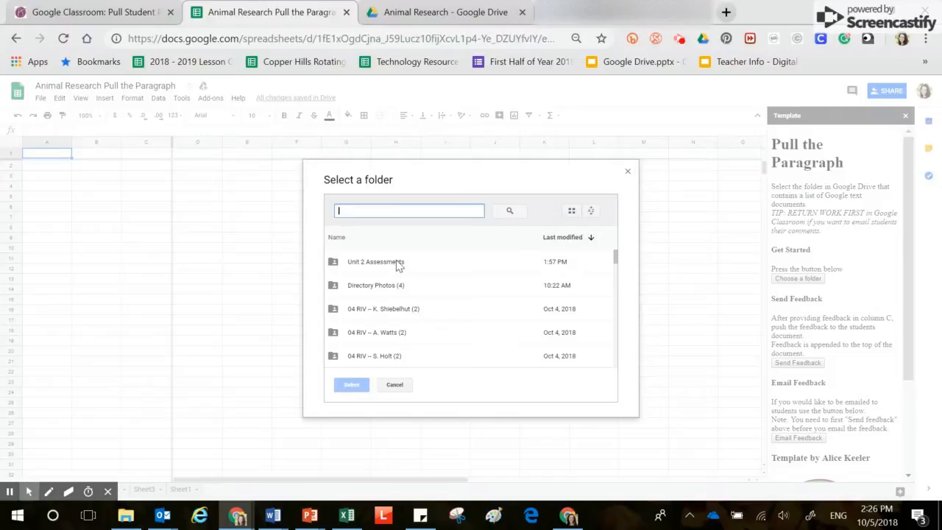
{"action": "type", "text": "second g"}
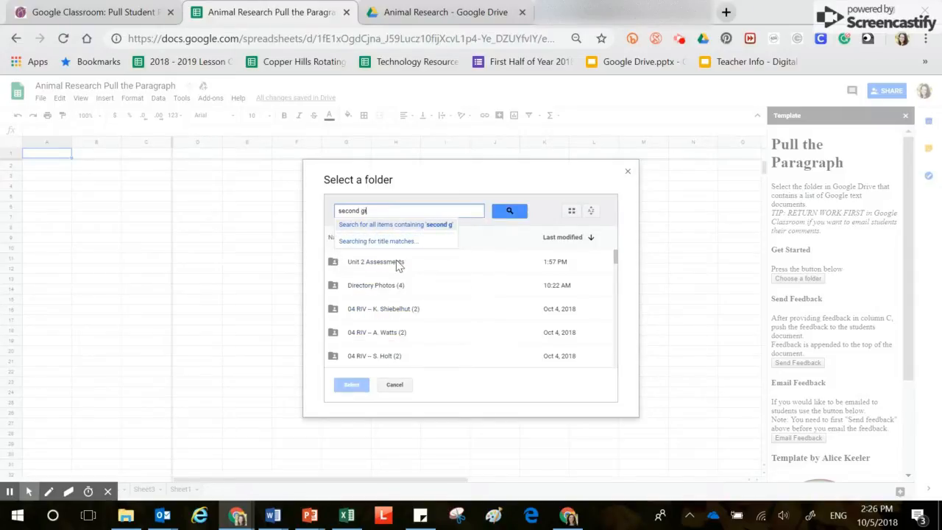
{"action": "type", "text": "rade"}
{"action": "key", "text": "Return"}
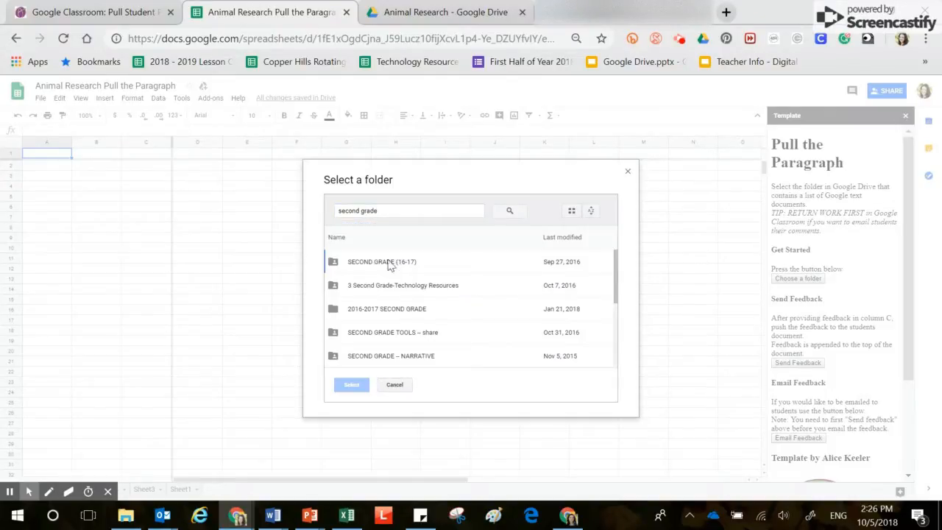
{"action": "double_click", "coordinate": [381, 264]}
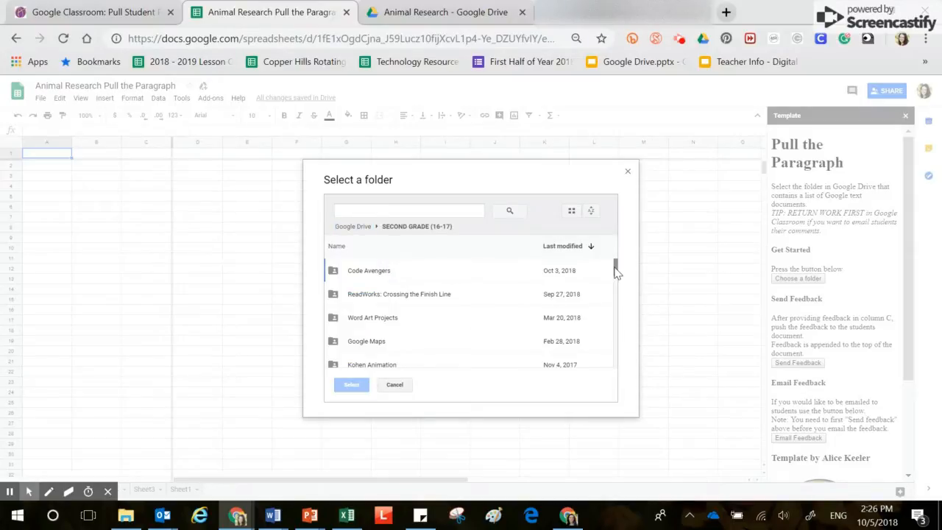
- Select the Opinion Essay -- POOL folder to pull its documents into the spreadsheet and dismiss the feedback notice
{"action": "left_click_drag", "start_coordinate": [616, 271], "coordinate": [618, 288]}
{"action": "left_click_drag", "start_coordinate": [617, 291], "coordinate": [617, 294]}
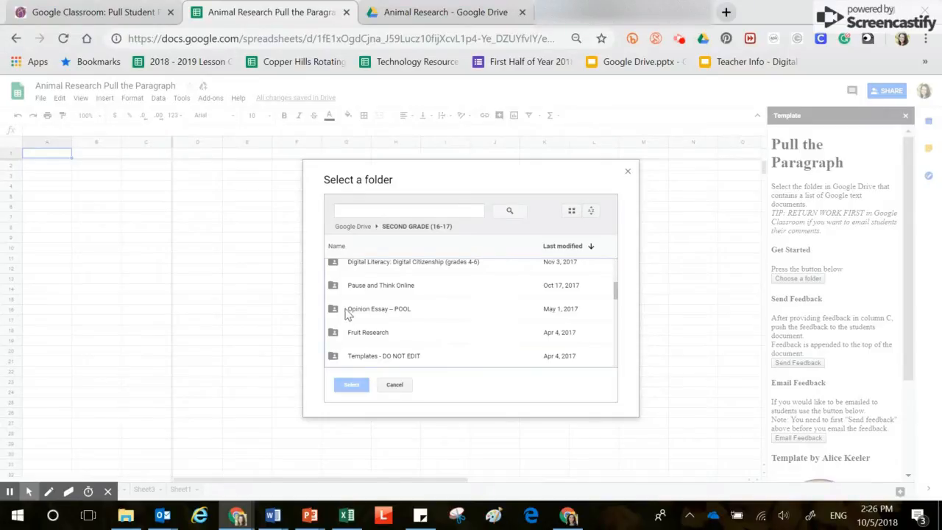
{"action": "left_click", "coordinate": [418, 312]}
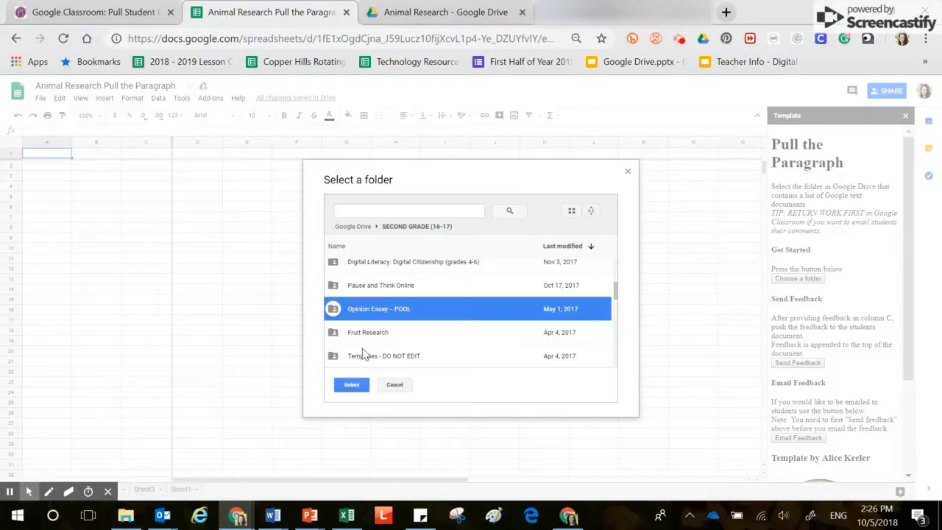
{"action": "left_click", "coordinate": [353, 387]}
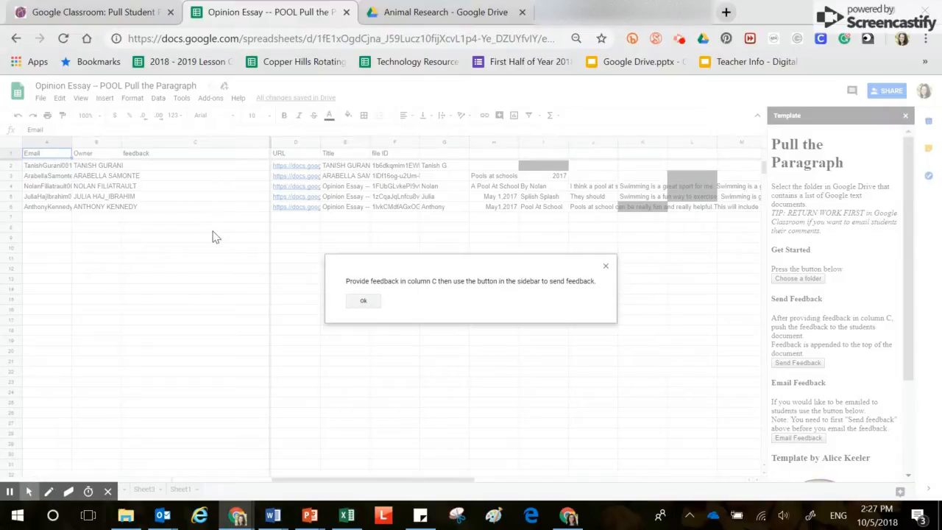
{"action": "left_click", "coordinate": [363, 300]}
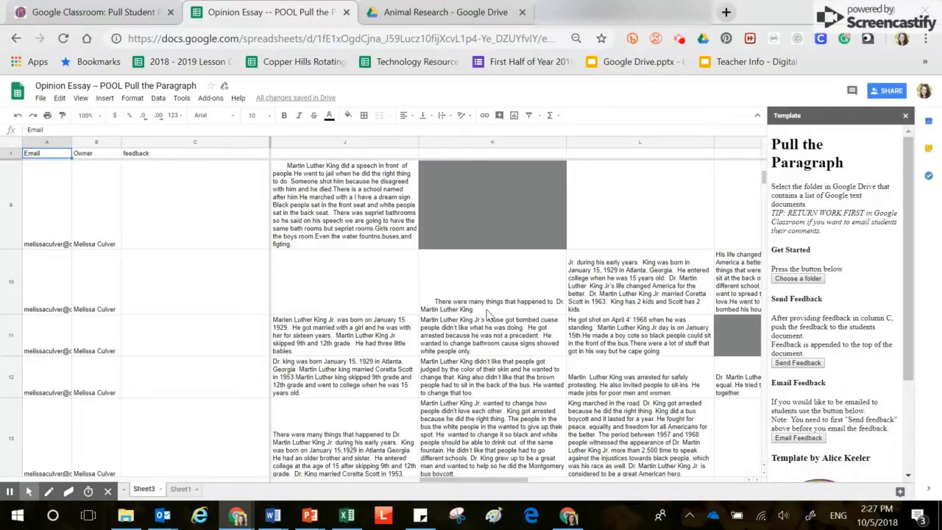
- Enter the feedback "Well done! Great job. Keep up the great work." in cell C2 for the first listed document
{"action": "left_click_drag", "start_coordinate": [477, 479], "coordinate": [455, 480]}
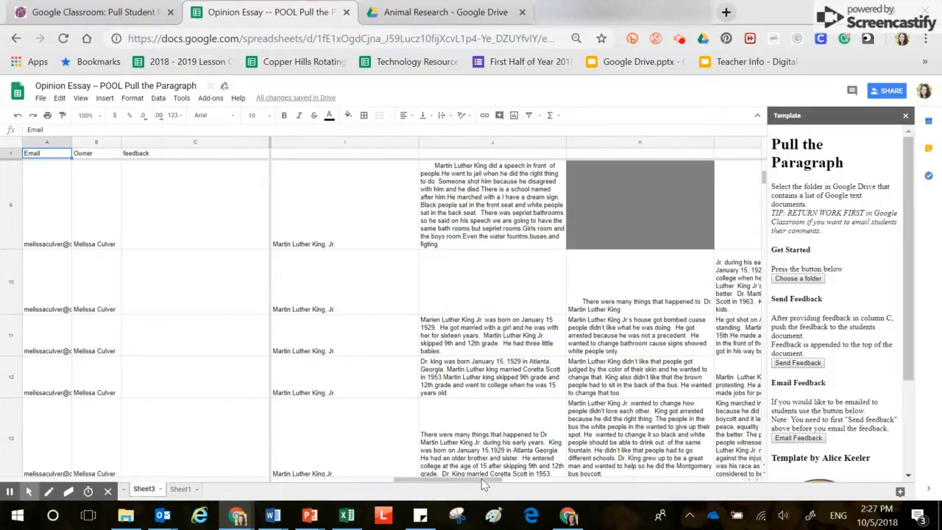
{"action": "left_click_drag", "start_coordinate": [483, 479], "coordinate": [372, 478]}
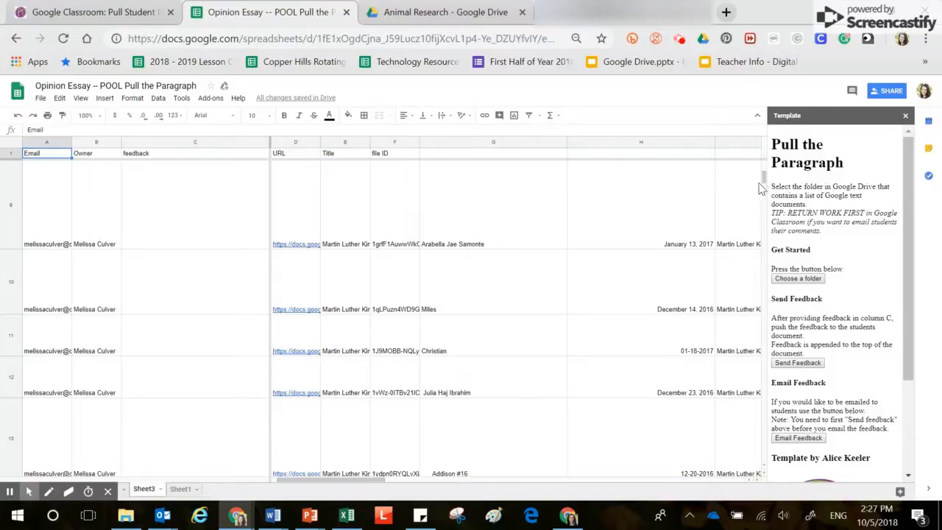
{"action": "left_click_drag", "start_coordinate": [766, 178], "coordinate": [766, 167]}
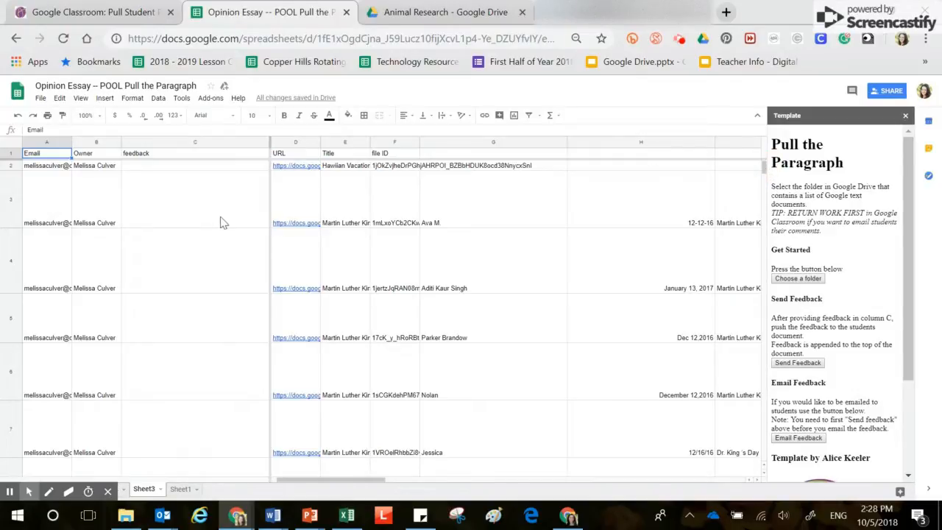
{"action": "left_click", "coordinate": [211, 166]}
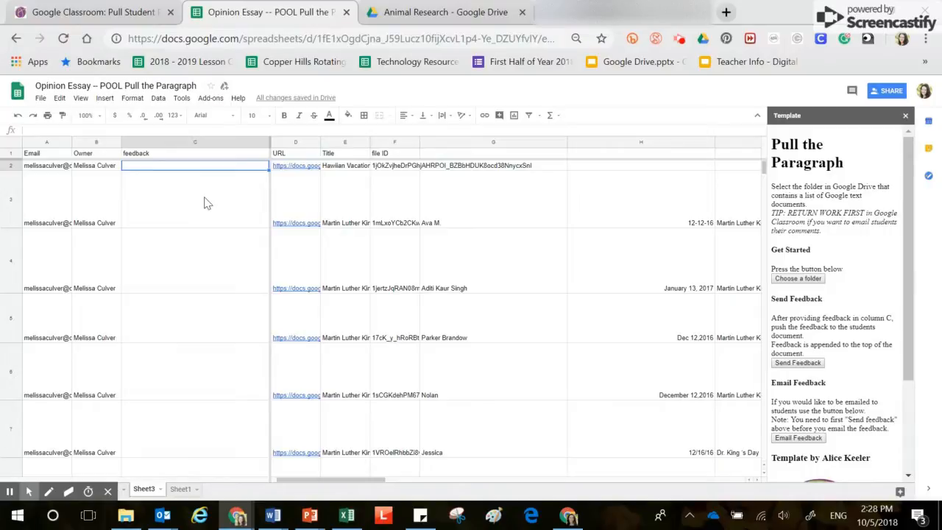
{"action": "type", "text": "Wel"}
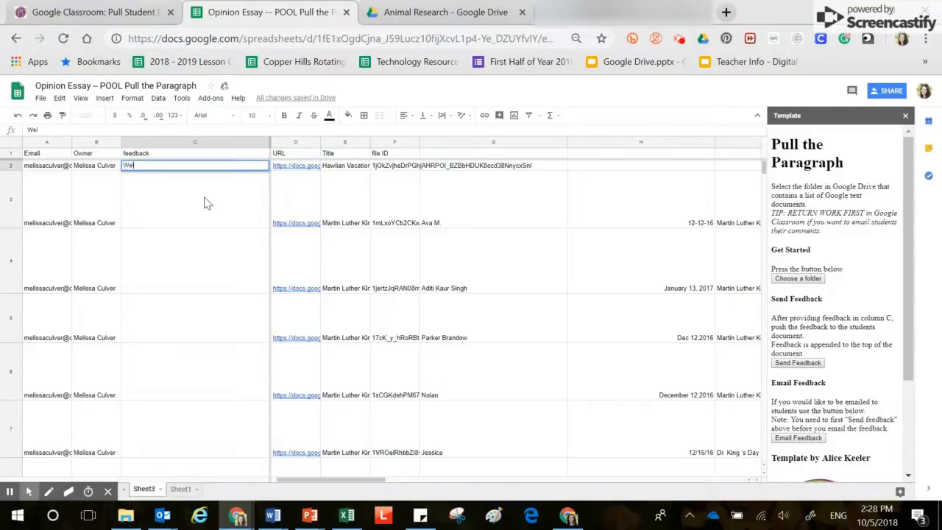
{"action": "type", "text": "l done!  Great job.  Keep up t"}
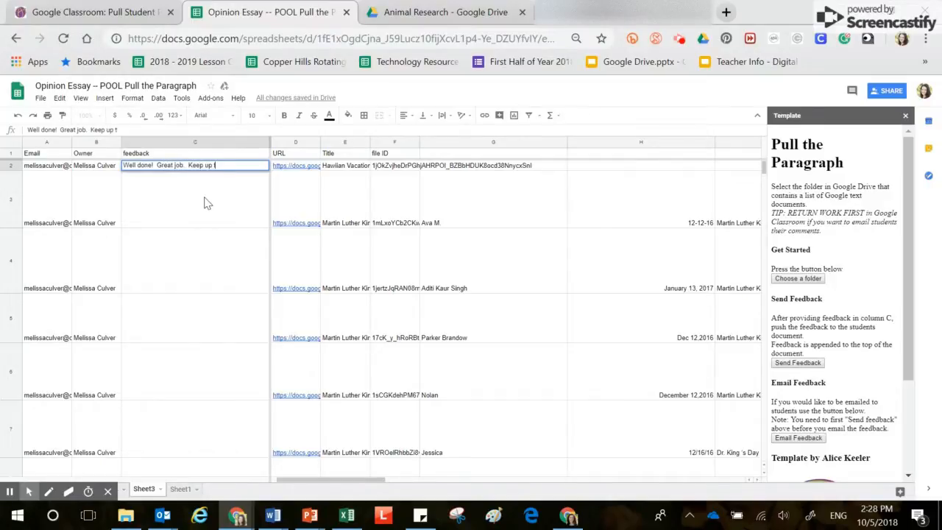
{"action": "type", "text": "he great work."}
{"action": "key", "text": "Return"}
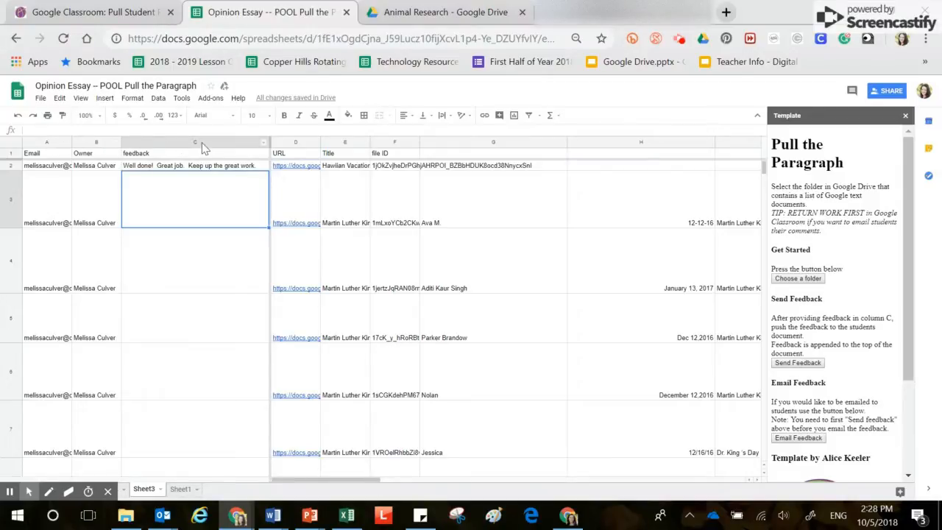
{"action": "left_click", "coordinate": [236, 166]}
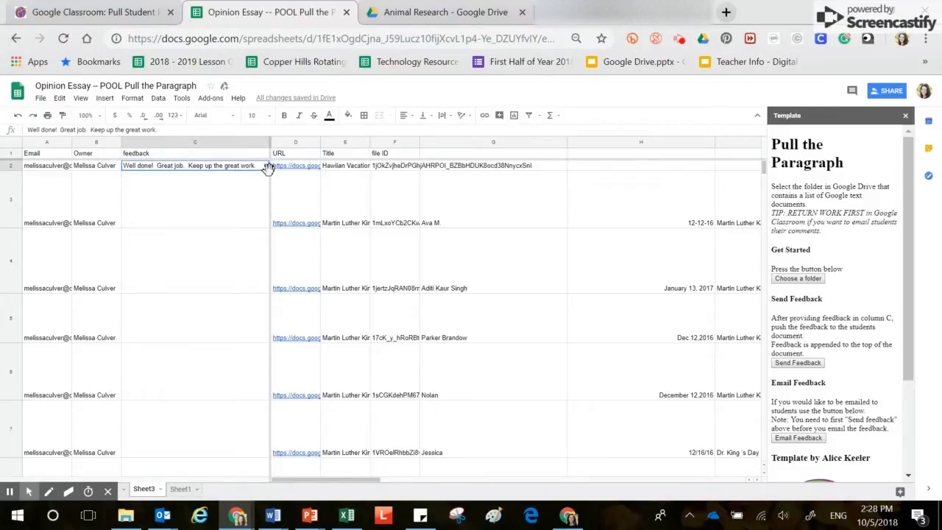
- Fill the feedback from cell C2 down through C6 so those documents share the same comment
{"action": "left_click_drag", "start_coordinate": [268, 168], "coordinate": [265, 220]}
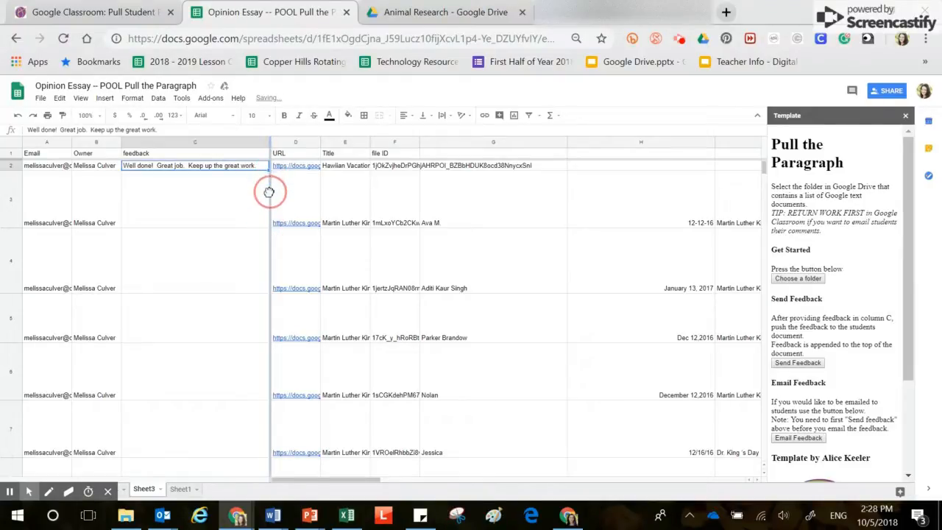
{"action": "left_click", "coordinate": [250, 168]}
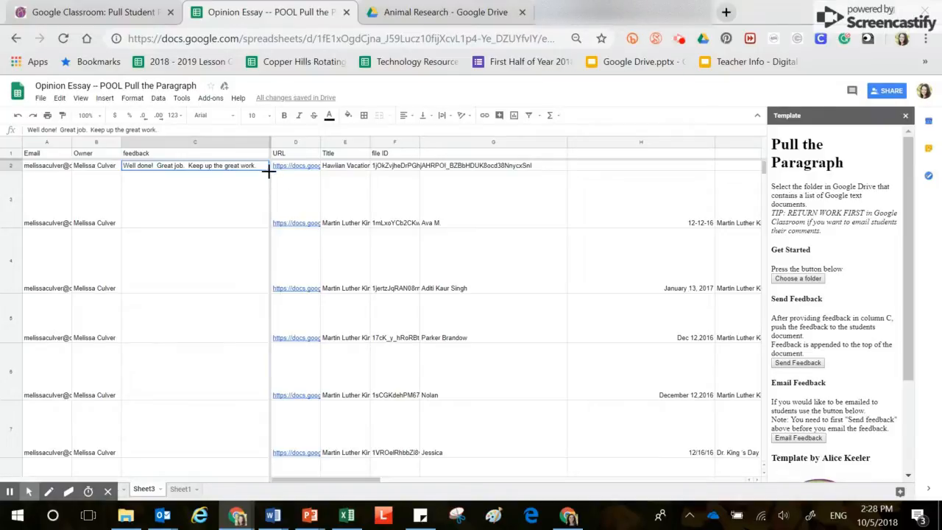
{"action": "left_click_drag", "start_coordinate": [268, 167], "coordinate": [263, 269]}
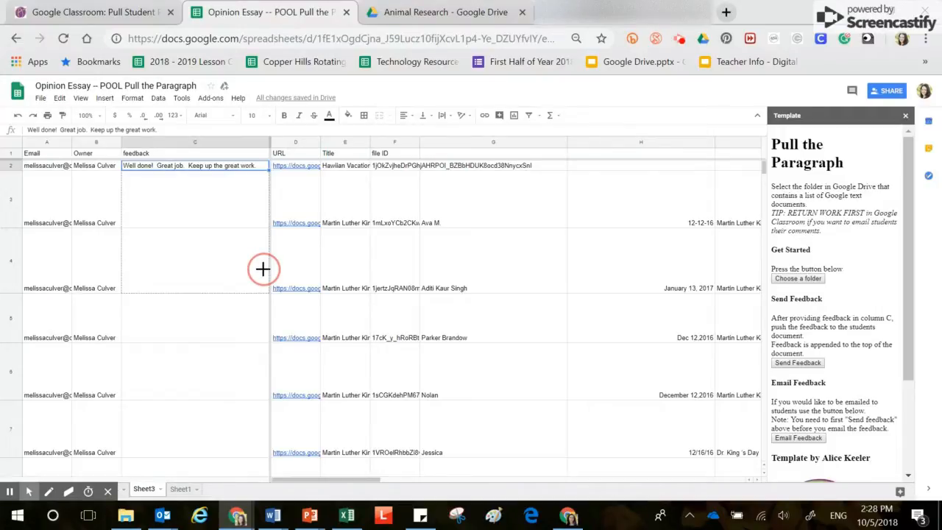
{"action": "left_click_drag", "start_coordinate": [263, 269], "coordinate": [251, 359]}
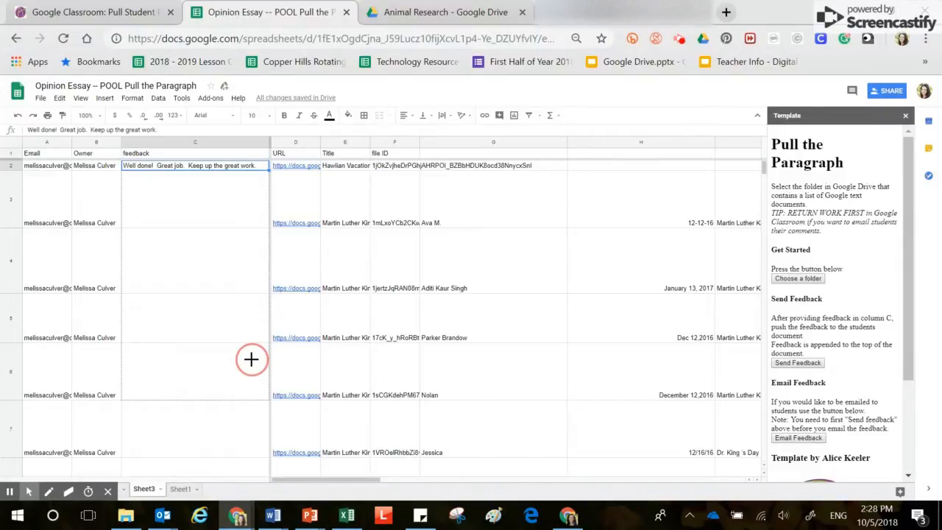
{"action": "mouse_move", "coordinate": [251, 359]}
{"action": "left_mouse_down"}
{"action": "mouse_move", "coordinate": [246, 277]}
{"action": "mouse_move", "coordinate": [240, 367]}
{"action": "left_mouse_up"}
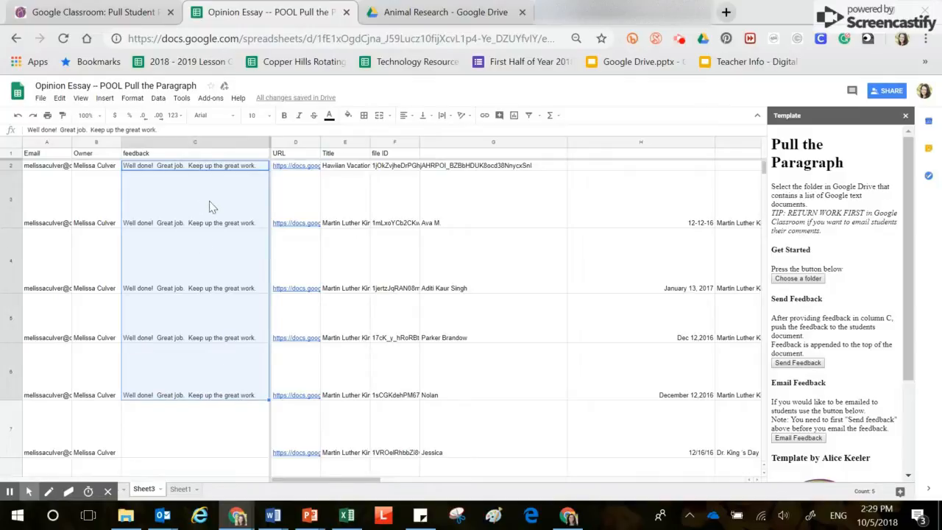
- Enter the feedback "I am proud of you. Your writing is growing. I can sense your determination." in cell C7
{"action": "left_click", "coordinate": [224, 435]}
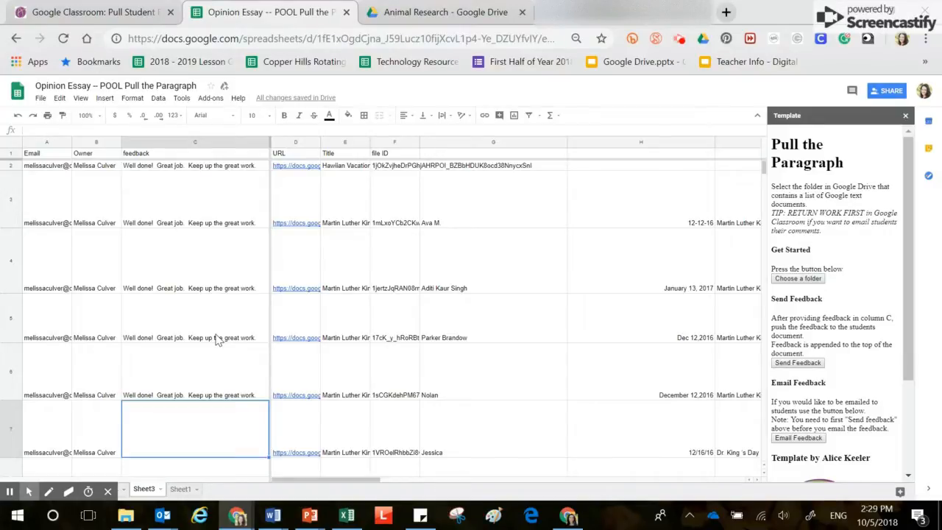
{"action": "type", "text": "I am proud of"}
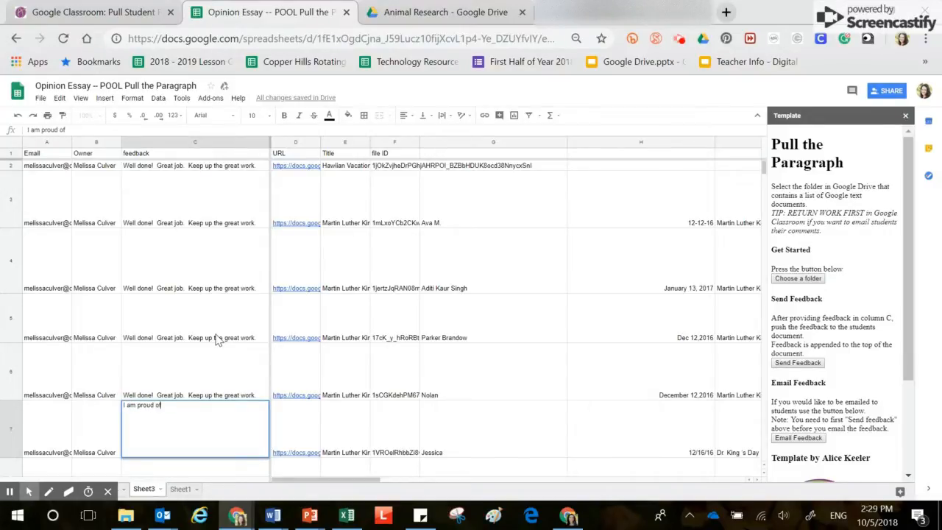
{"action": "type", "text": " you."}
{"action": "type", "text": "  Your writign "}
{"action": "type", "text": "ing"}
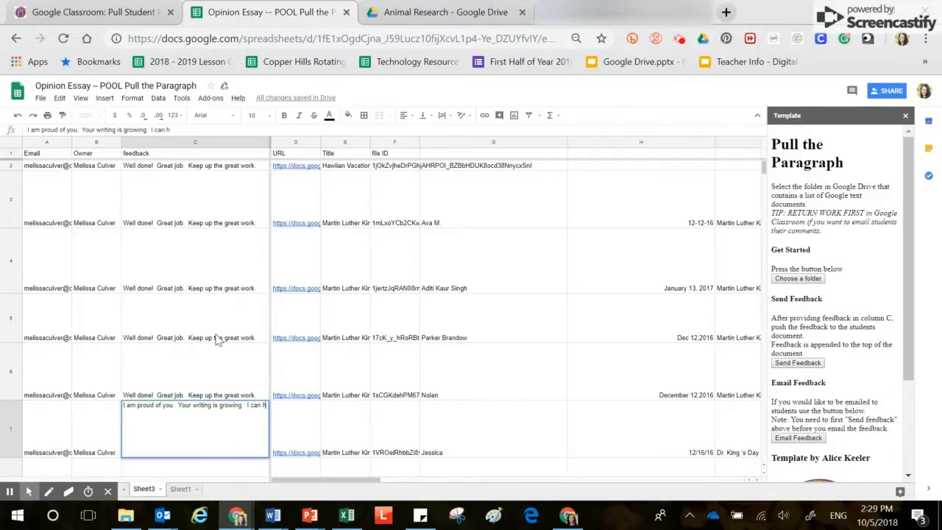
{"action": "type", "text": ".  I can sen"}
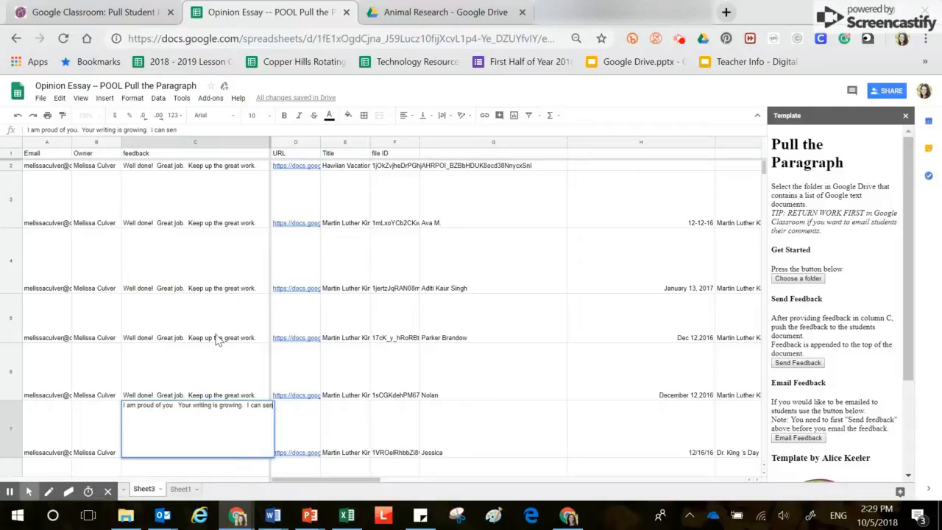
{"action": "type", "text": "se your d"}
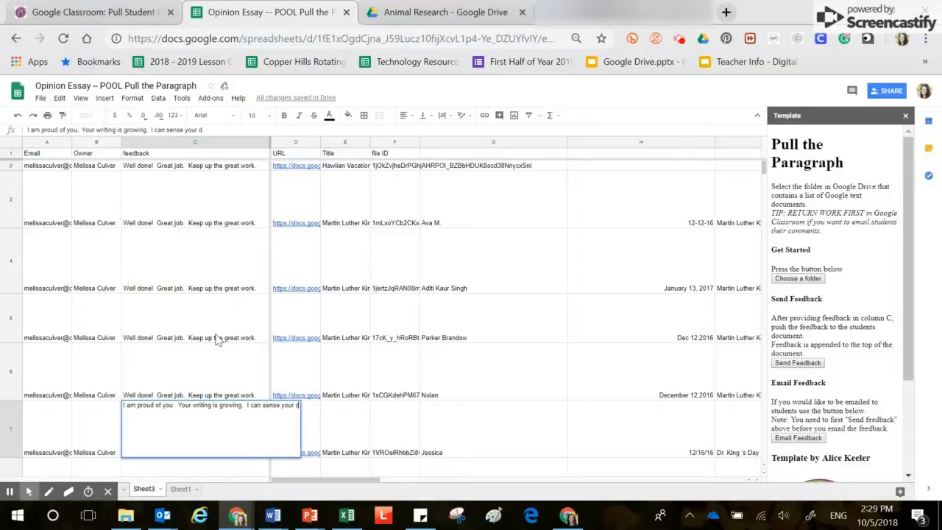
{"action": "type", "text": "etermination."}
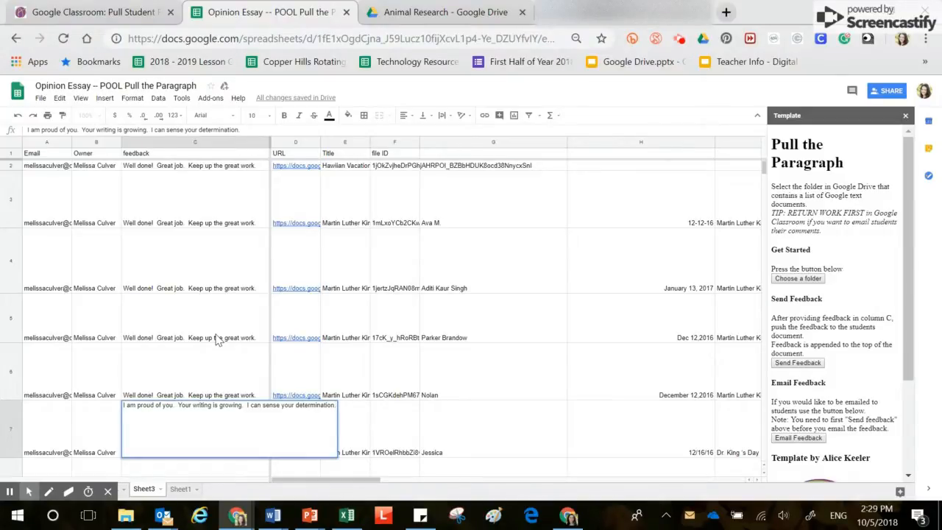
{"action": "key", "text": "shift+Home"}
{"action": "left_click", "coordinate": [220, 393]}
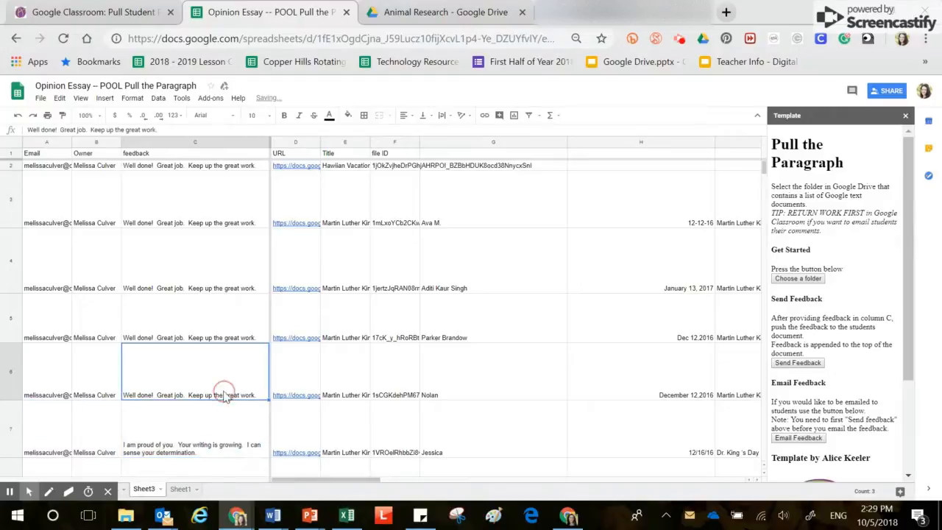
- Remove the last sentence from the C7 feedback, leaving "I am proud of you. Your writing is growing."
{"action": "left_click", "coordinate": [226, 434]}
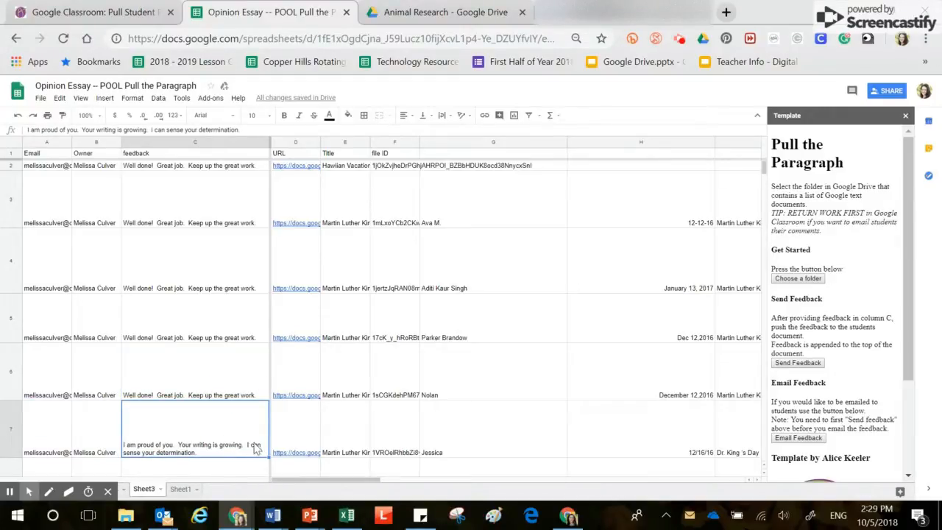
{"action": "left_click", "coordinate": [264, 131]}
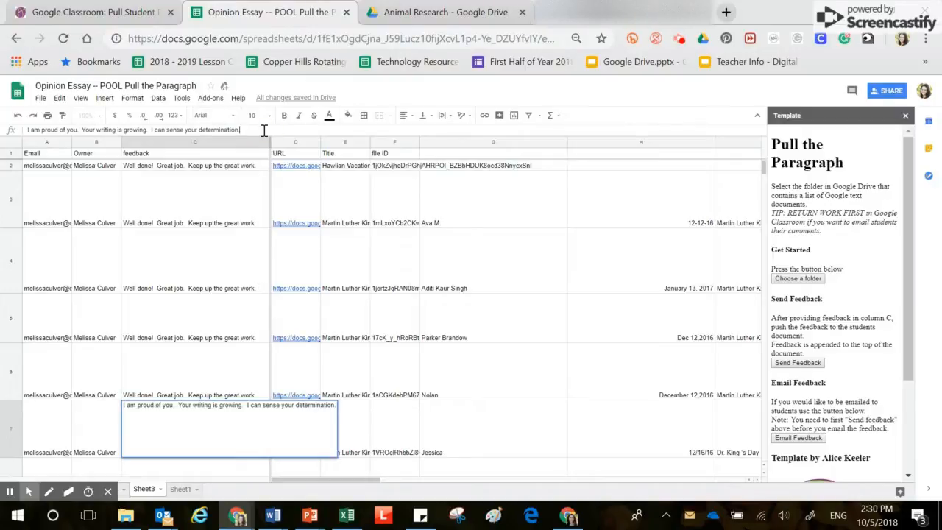
{"action": "left_click_drag", "start_coordinate": [265, 130], "coordinate": [166, 130]}
{"action": "key", "text": "ctrl+shift+Left"}
{"action": "key", "text": "BackSpace"}
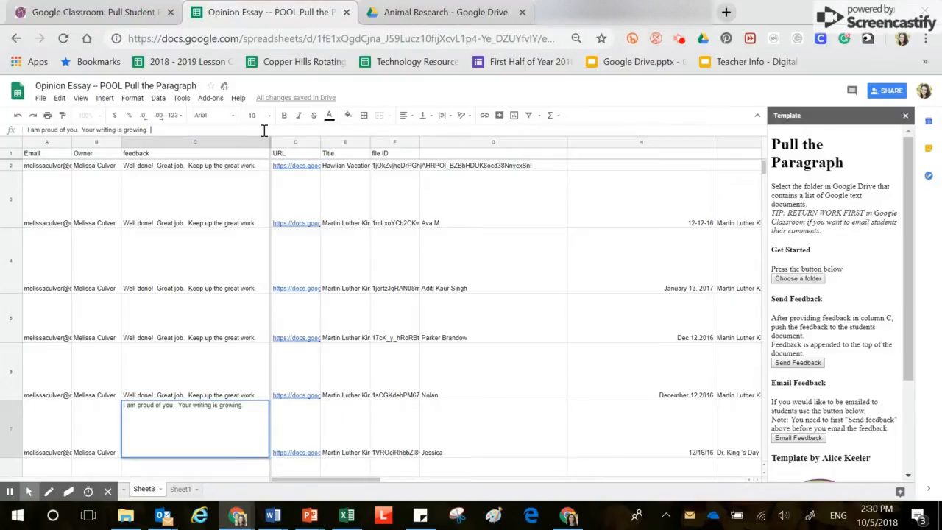
{"action": "key", "text": "Return"}
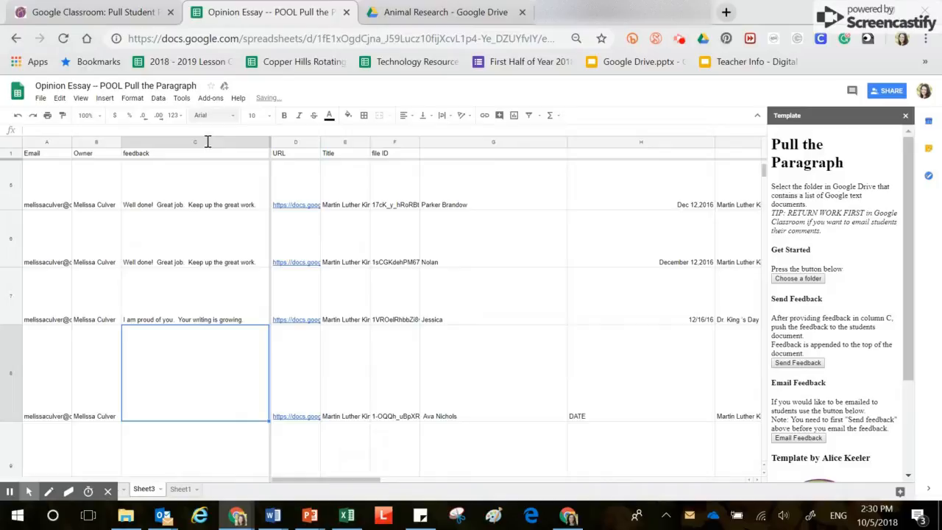
- Copy the C7 feedback into C8 and C9, and fill it down through C33 for the remaining documents
{"action": "left_click", "coordinate": [218, 308]}
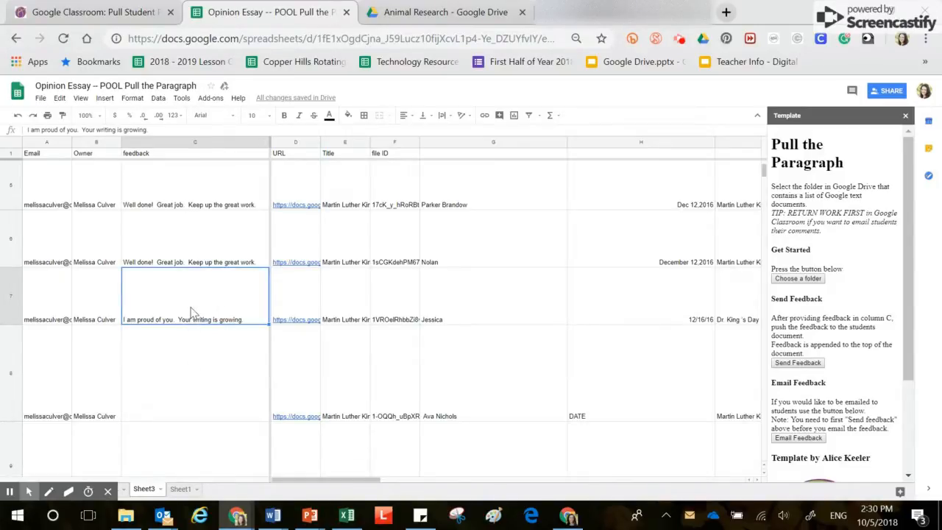
{"action": "key", "text": "ctrl+c"}
{"action": "left_click", "coordinate": [192, 370]}
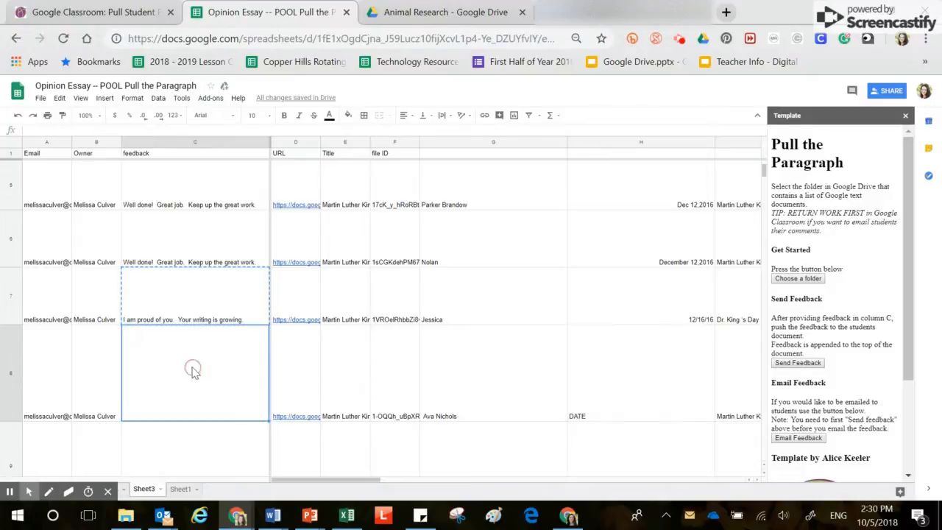
{"action": "key", "text": "ctrl+v"}
{"action": "scroll", "coordinate": [197, 354], "scroll_direction": "down", "scroll_amount": 1}
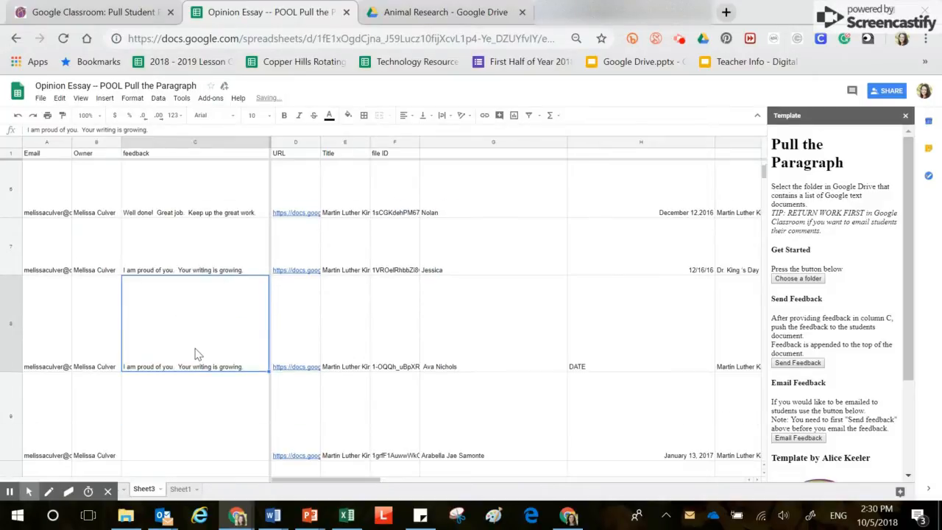
{"action": "key", "text": "ctrl+c"}
{"action": "left_click", "coordinate": [200, 427]}
{"action": "key", "text": "ctrl+v"}
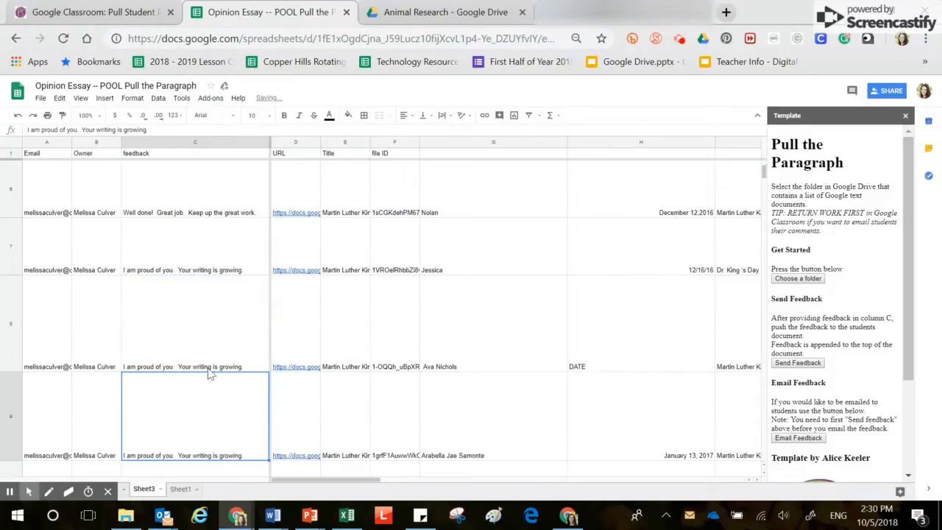
{"action": "scroll", "coordinate": [211, 371], "scroll_direction": "down", "scroll_amount": 1}
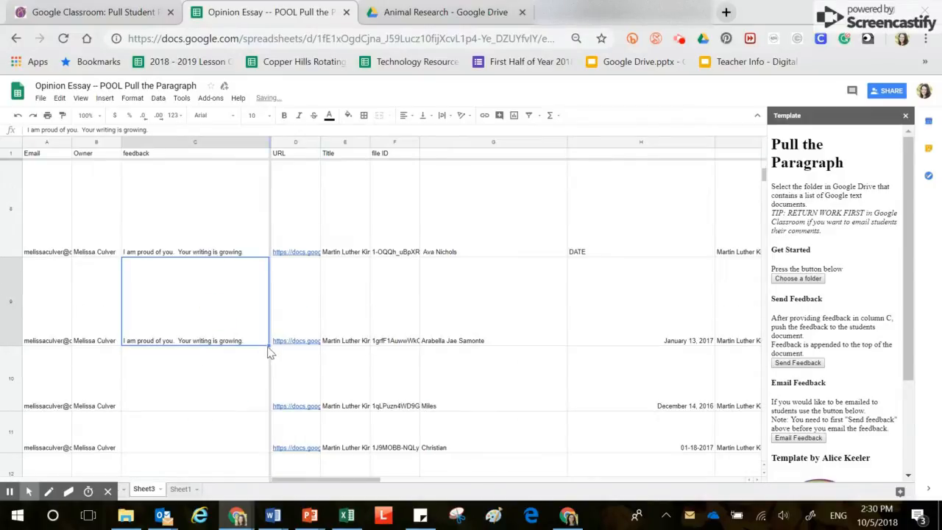
{"action": "left_click_drag", "start_coordinate": [269, 343], "coordinate": [262, 317]}
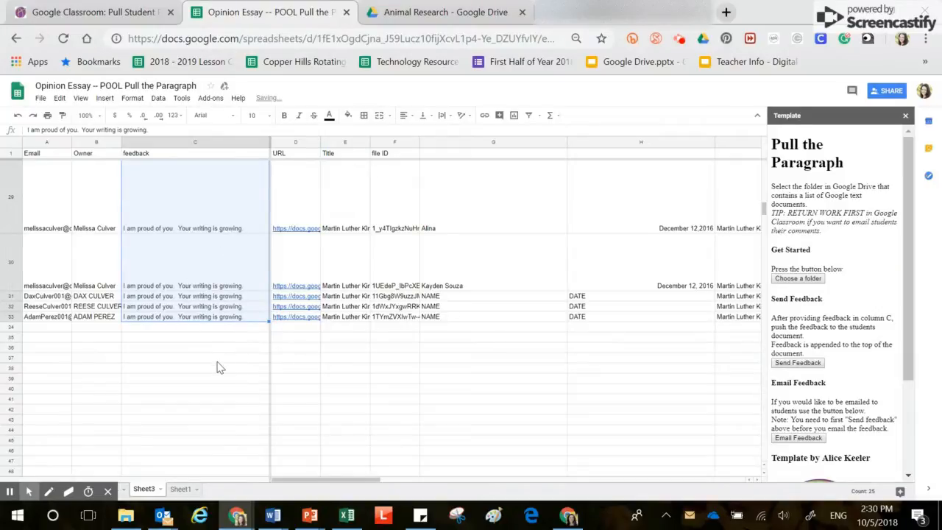
- Send the column C feedback to the student documents, choosing to place it at the top of each document
{"action": "scroll", "coordinate": [216, 361], "scroll_direction": "up", "scroll_amount": 6}
{"action": "scroll", "coordinate": [216, 359], "scroll_direction": "up", "scroll_amount": 5}
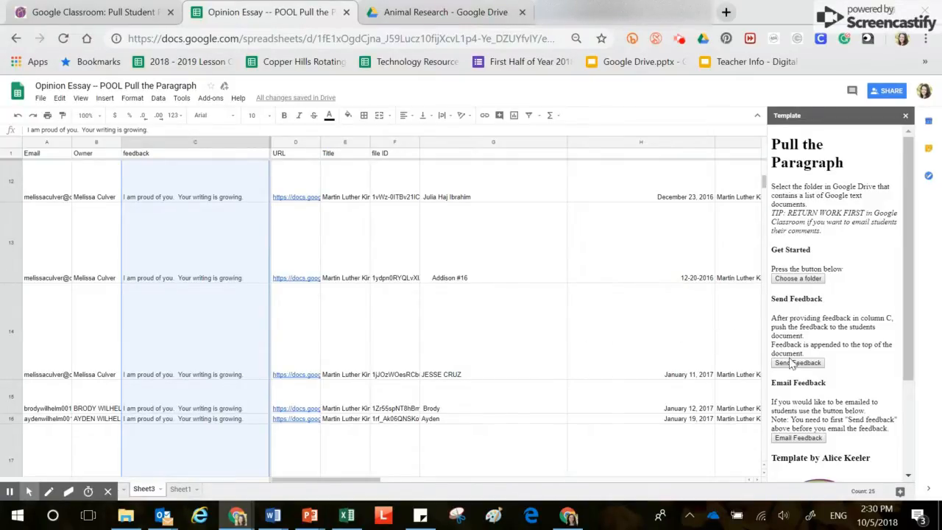
{"action": "left_click", "coordinate": [795, 364]}
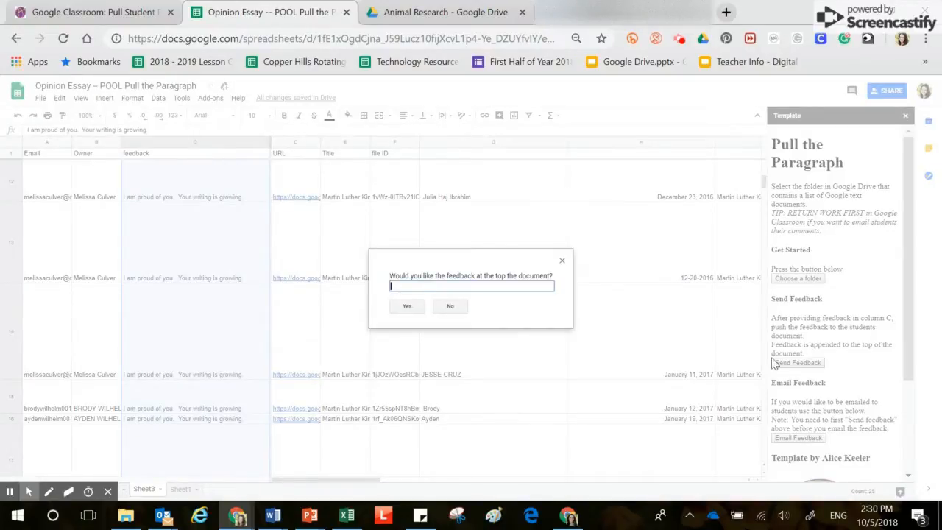
{"action": "left_click", "coordinate": [406, 307]}
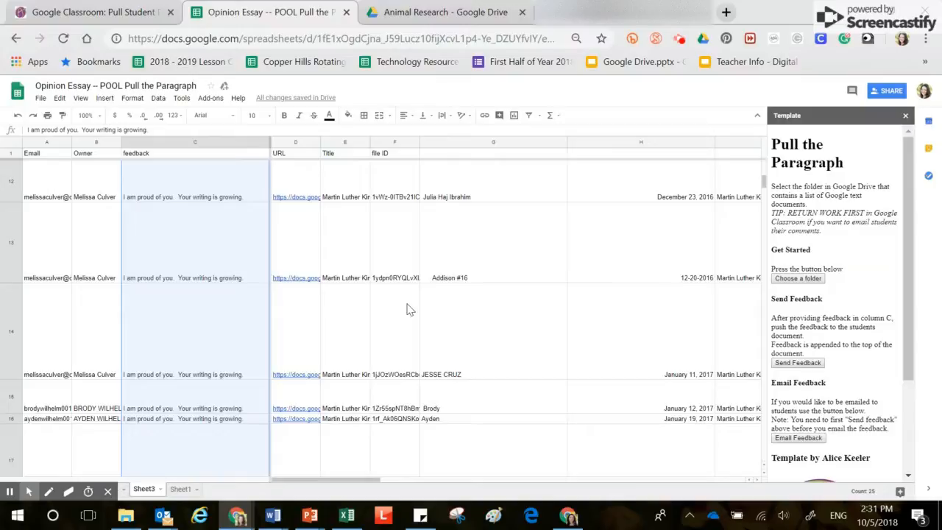
- Open Google Drive in a new browser tab and search it for "classroom"
{"action": "left_click", "coordinate": [726, 14]}
{"action": "type", "text": "driv"}
{"action": "key", "text": "Return"}
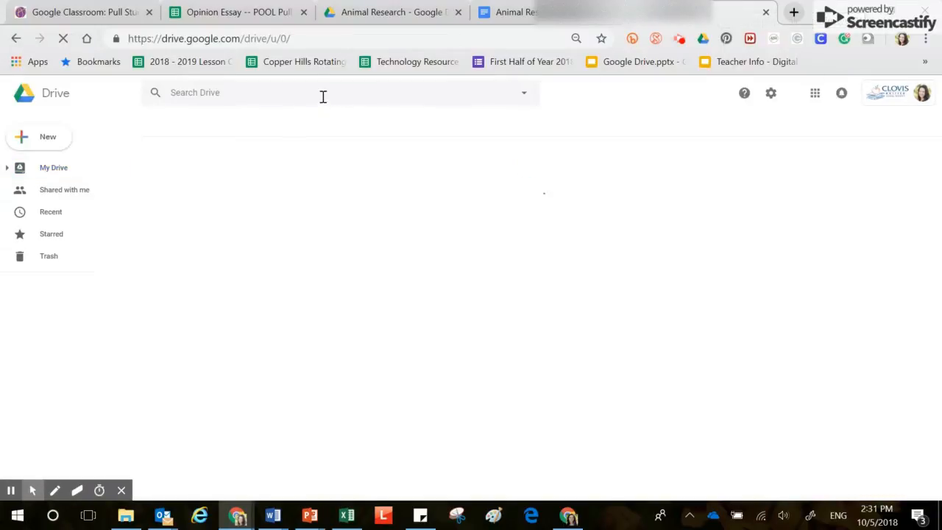
{"action": "left_click", "coordinate": [321, 93]}
{"action": "type", "text": "cl"}
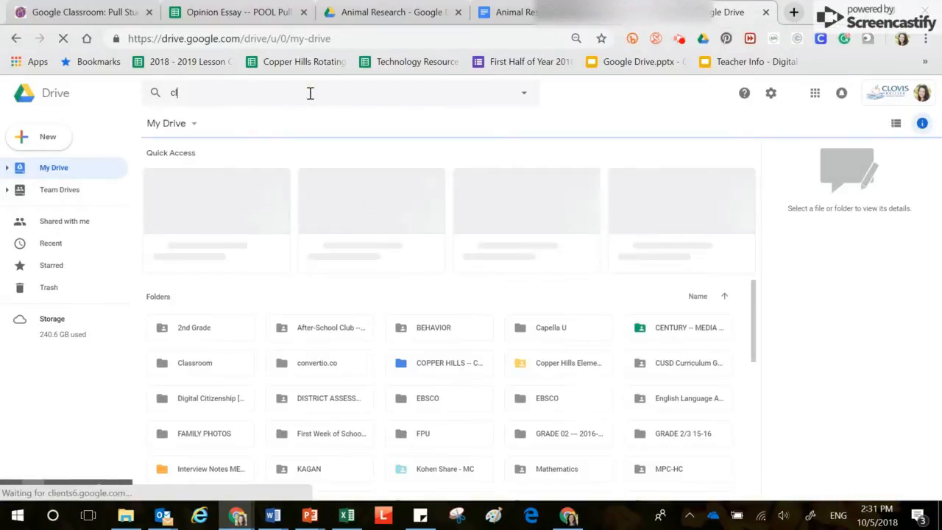
{"action": "type", "text": "assroom"}
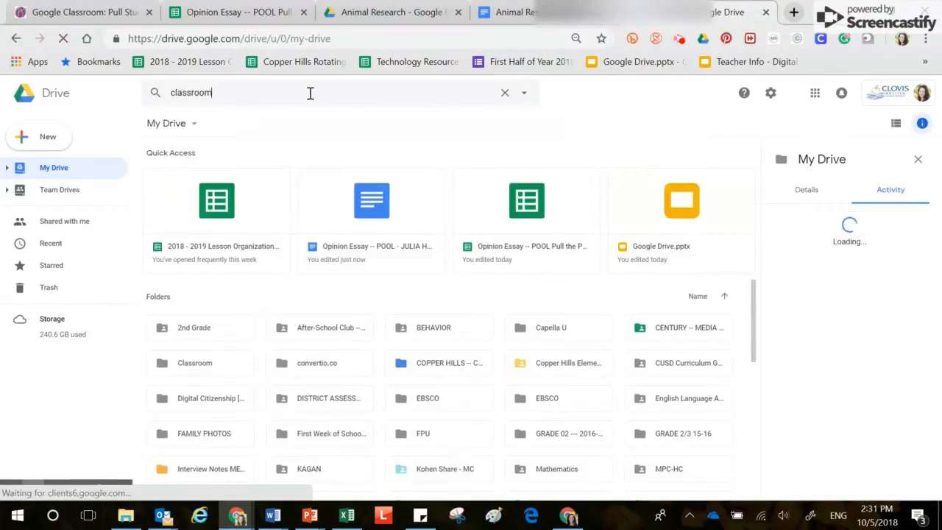
{"action": "key", "text": "Return"}
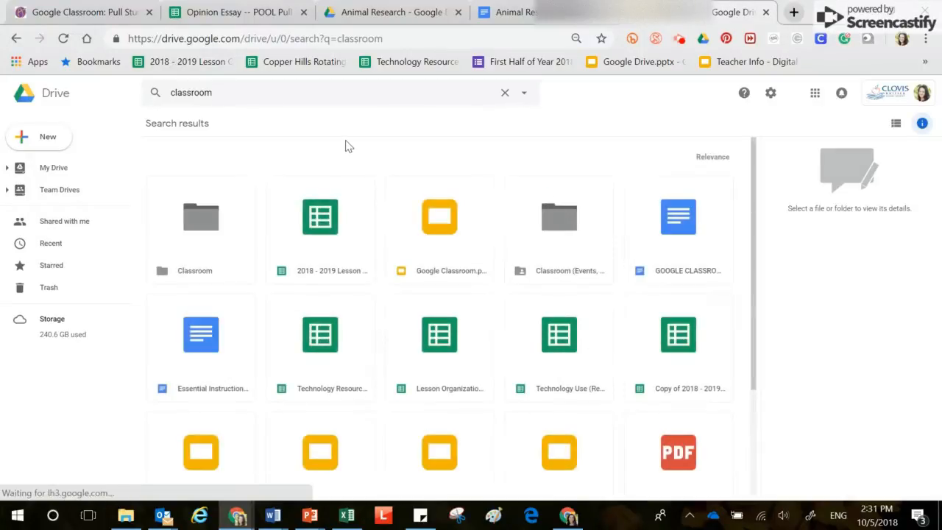
- Open the Classroom folder from the search results and select the SECOND GRADE (16-17) folder inside it
{"action": "left_click", "coordinate": [206, 232]}
{"action": "double_click", "coordinate": [206, 232]}
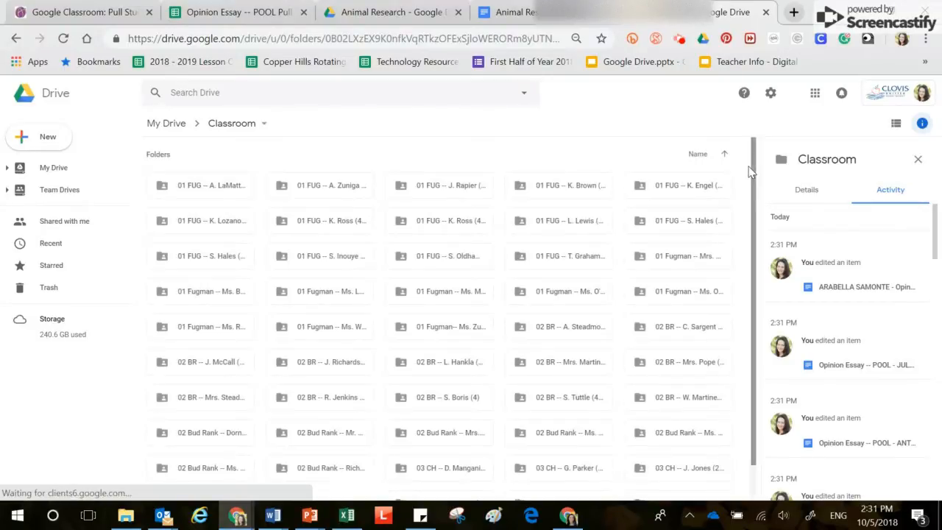
{"action": "left_click_drag", "start_coordinate": [752, 150], "coordinate": [756, 420]}
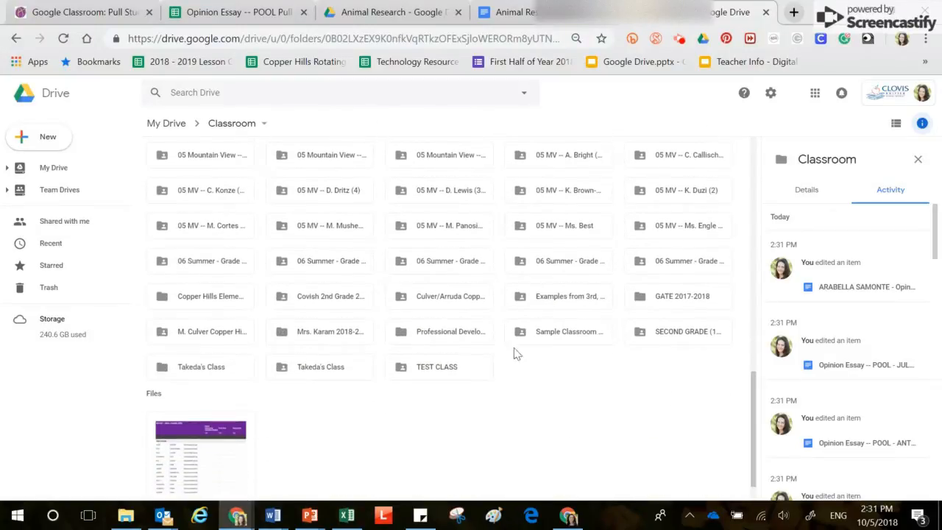
{"action": "left_click", "coordinate": [675, 332]}
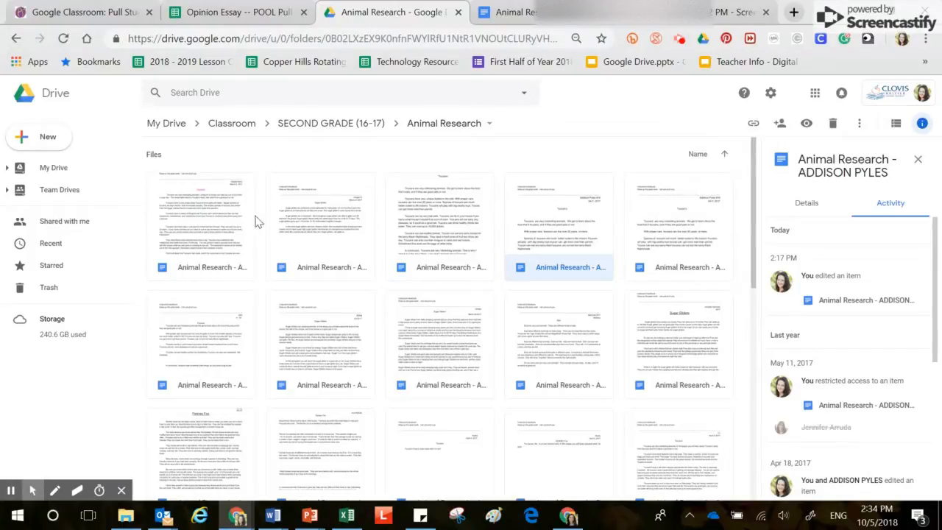
- Open the Sugar Gliders document in the Animal Research folder and examine the instructor's feedback above the essay
{"action": "left_click", "coordinate": [676, 335]}
{"action": "double_click", "coordinate": [677, 335]}
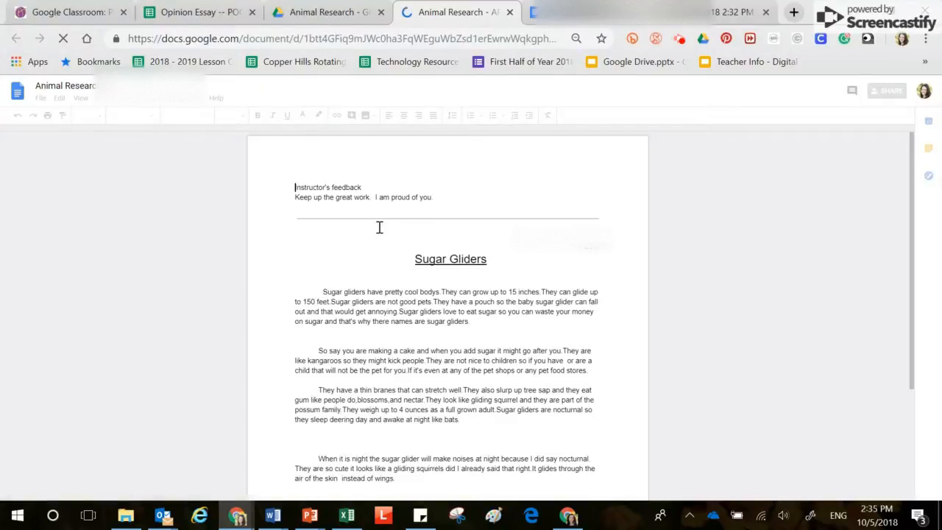
{"action": "left_click_drag", "start_coordinate": [290, 187], "coordinate": [442, 204]}
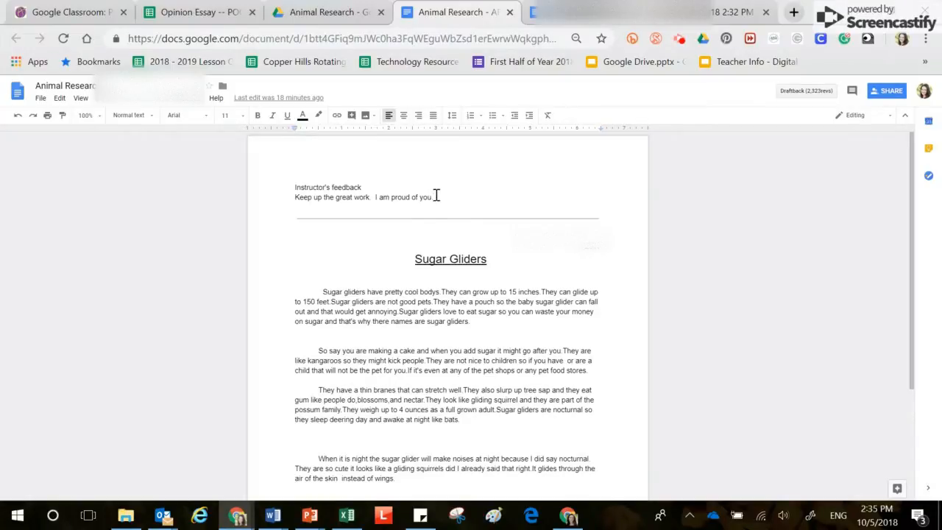
{"action": "left_click", "coordinate": [679, 38]}
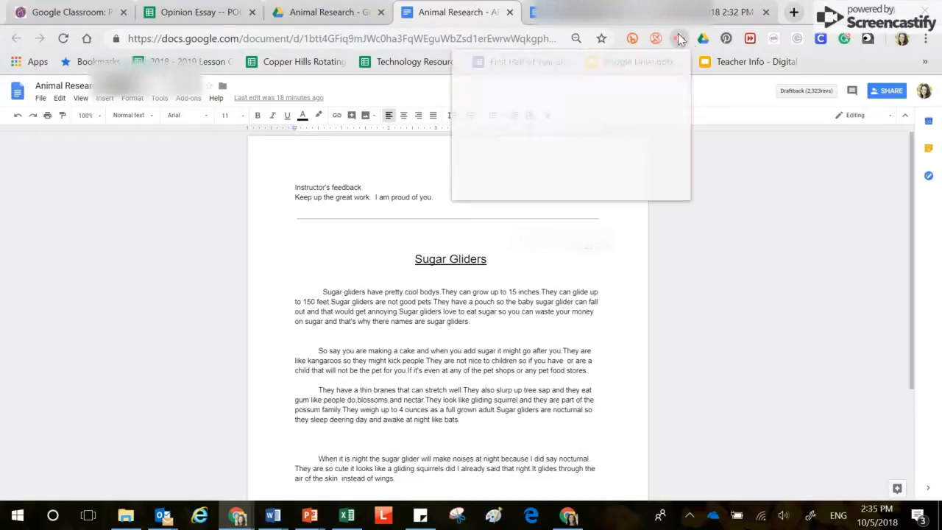